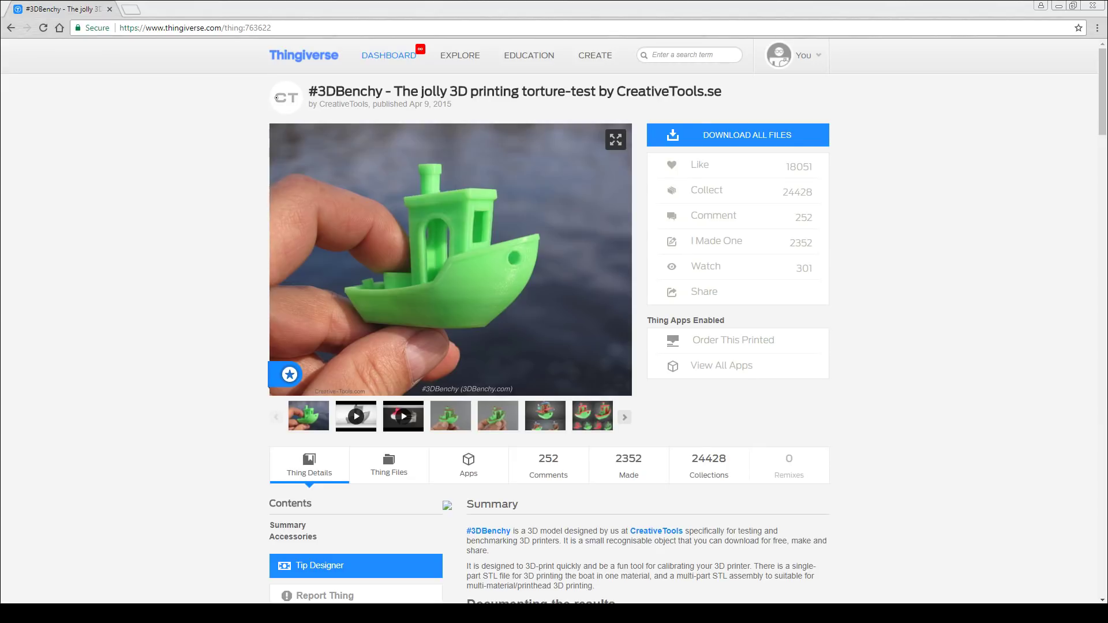
# Open the interactive 3D view of the #3DBenchy model and rotate the boat to inspect it from several sides
pyautogui.click(562, 139)
pyautogui.moveTo(574, 316); pyautogui.dragTo(268, 322)
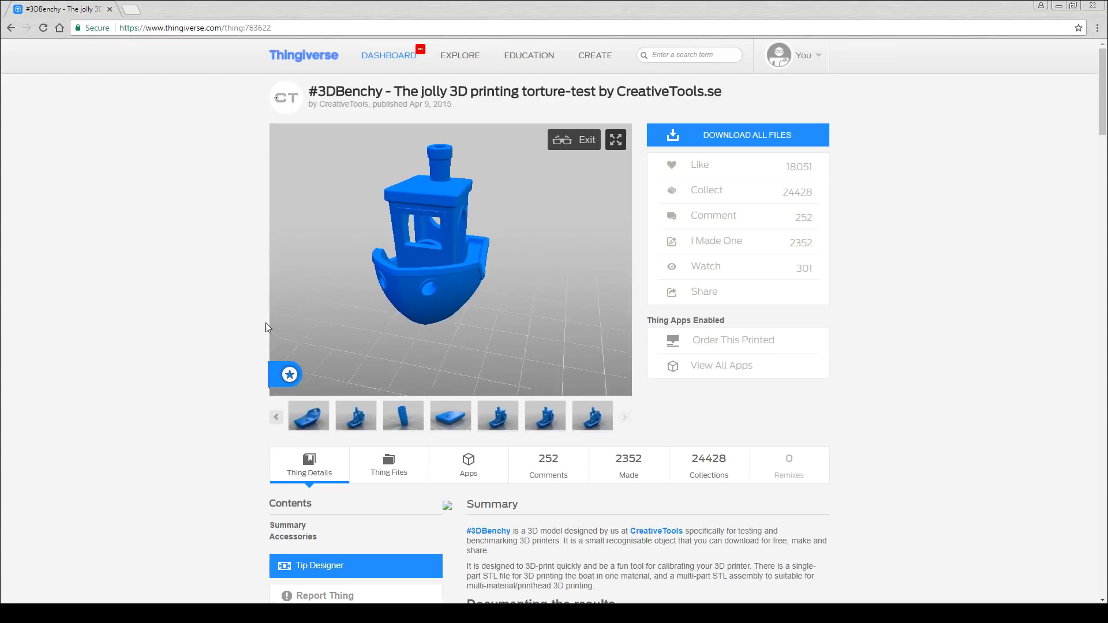
pyautogui.moveTo(573, 290)
pyautogui.mouseDown()
pyautogui.moveTo(504, 317)
pyautogui.moveTo(480, 241)
pyautogui.moveTo(495, 161)
pyautogui.moveTo(495, 249)
pyautogui.moveTo(520, 208)
pyautogui.moveTo(522, 376)
pyautogui.moveTo(542, 276)
pyautogui.moveTo(563, 304)
pyautogui.mouseUp()
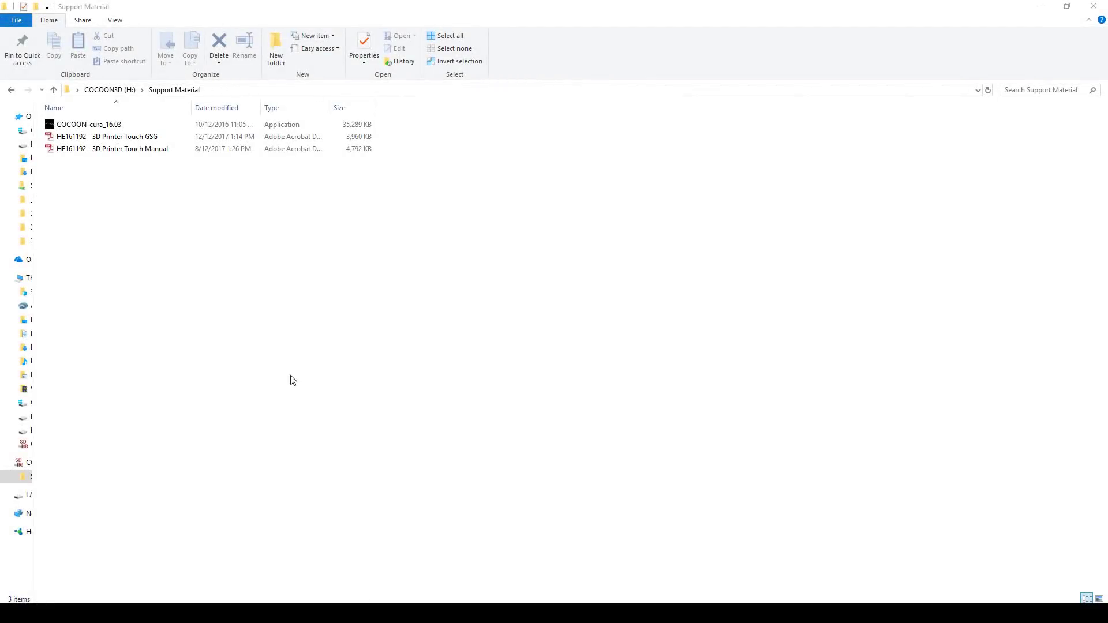
# Run the COCOON-cura_16.03 installer from the Support Material folder and install the program in the default folder
pyautogui.doubleClick(106, 131)
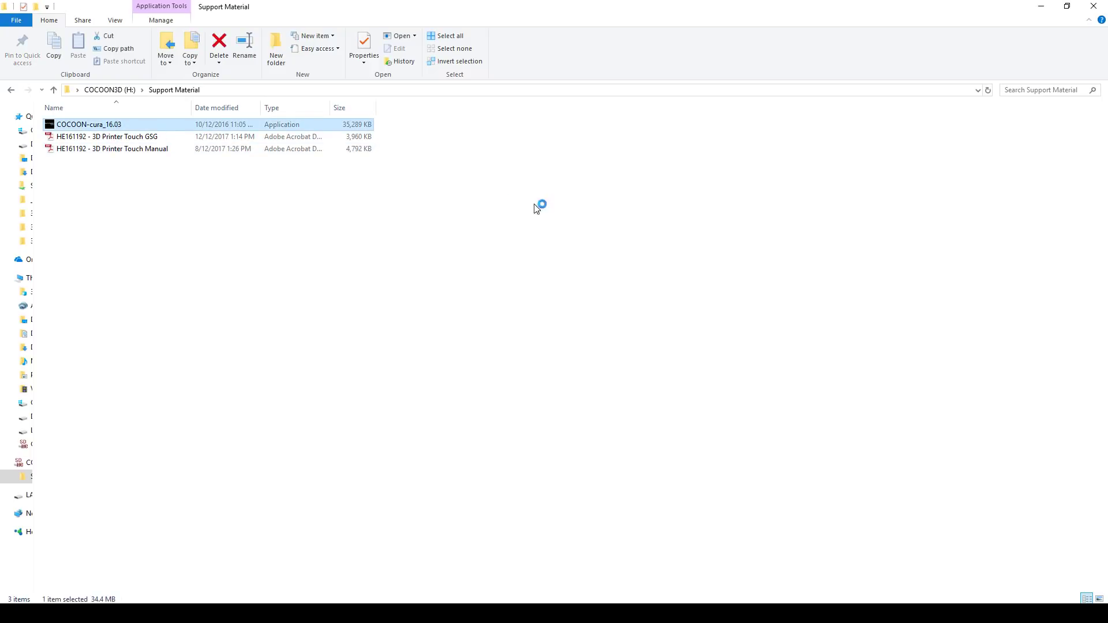
pyautogui.click(496, 309)
pyautogui.click(573, 416)
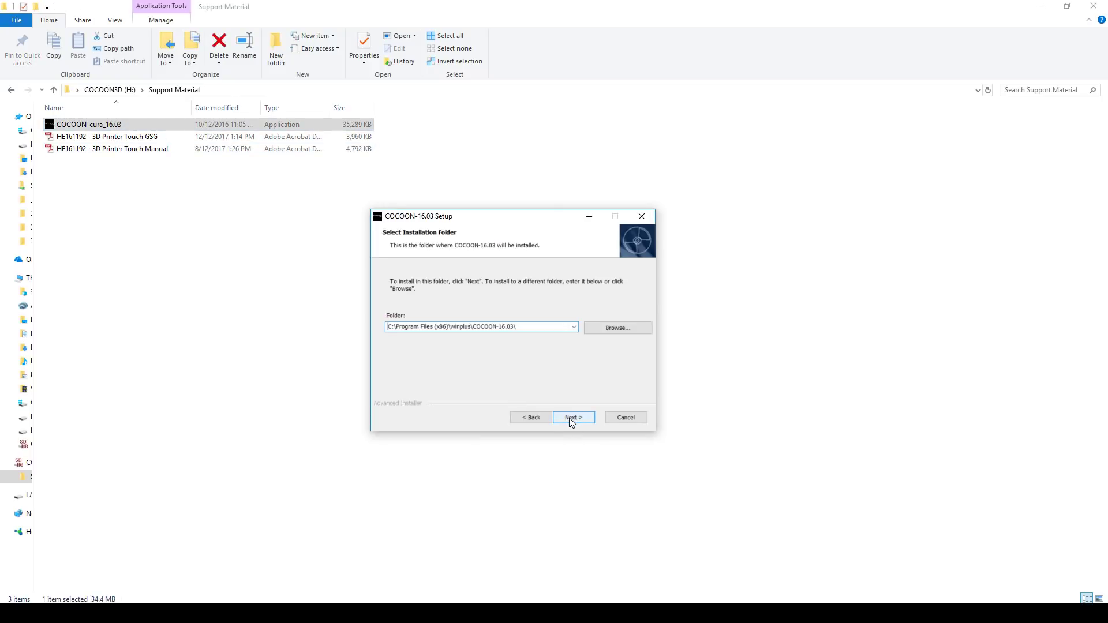
pyautogui.click(574, 417)
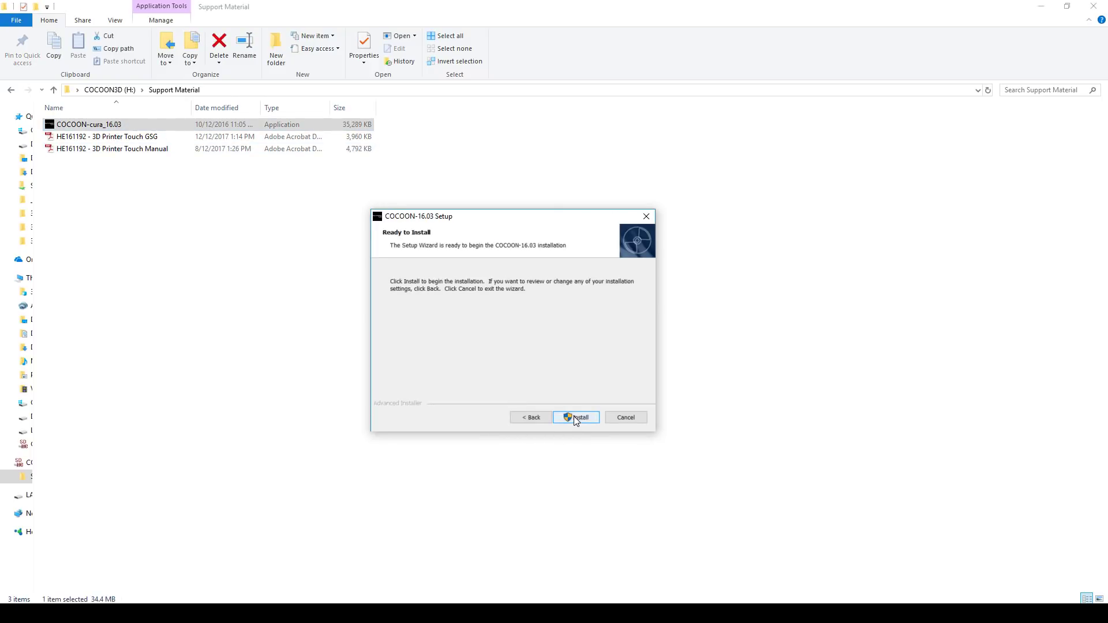
pyautogui.click(574, 417)
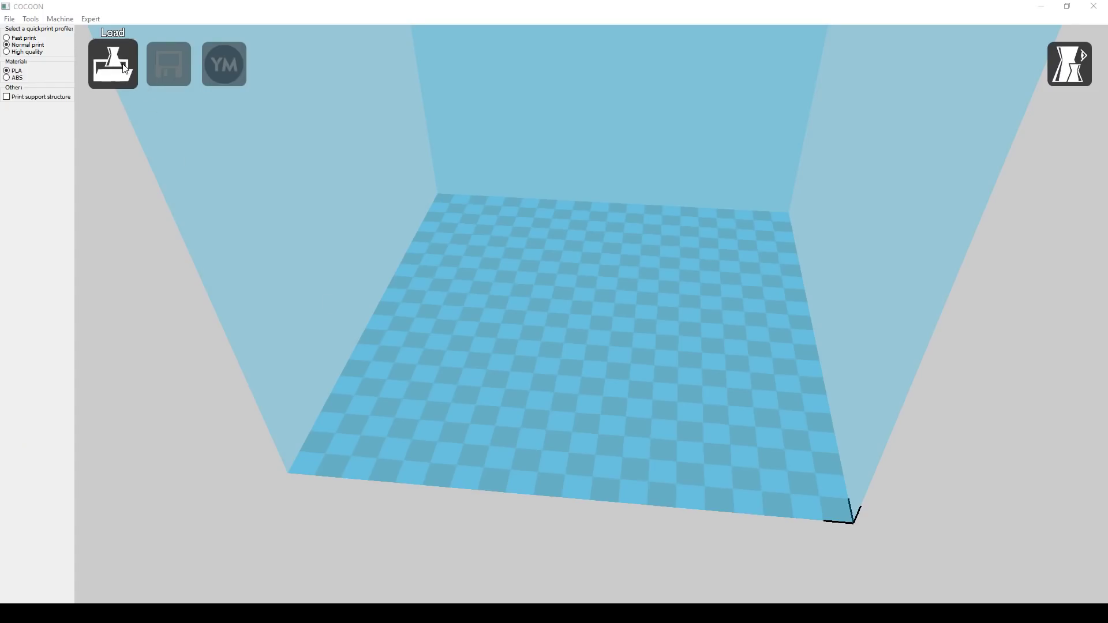
# Load the 3DBenchy boat model onto the build platform and display it in the Layers view mode
pyautogui.click(113, 64)
pyautogui.click(363, 286)
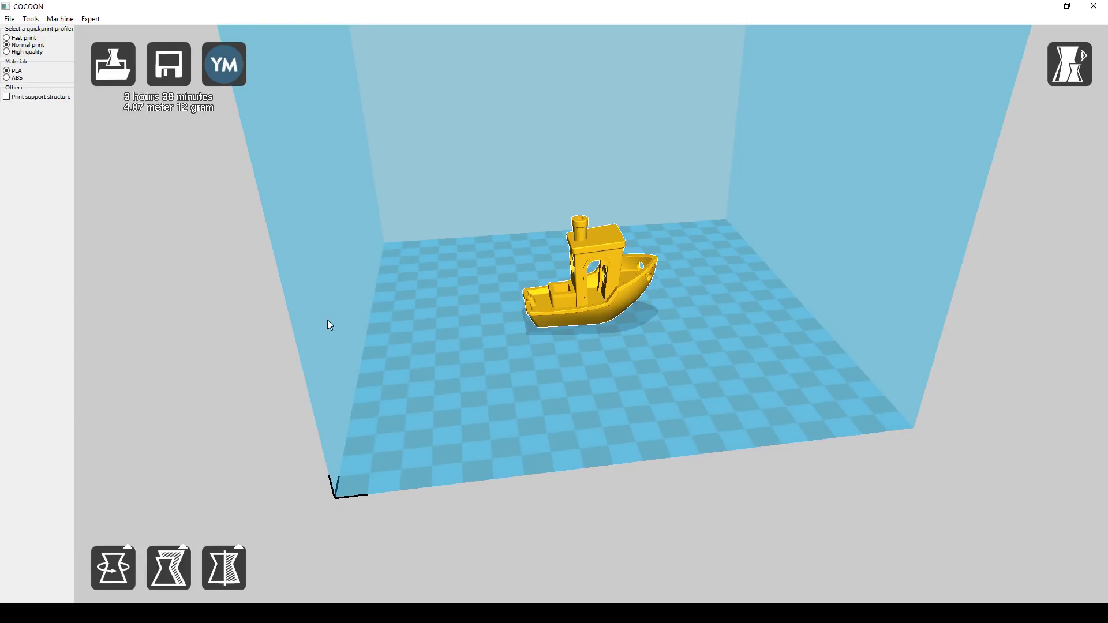
pyautogui.click(1066, 80)
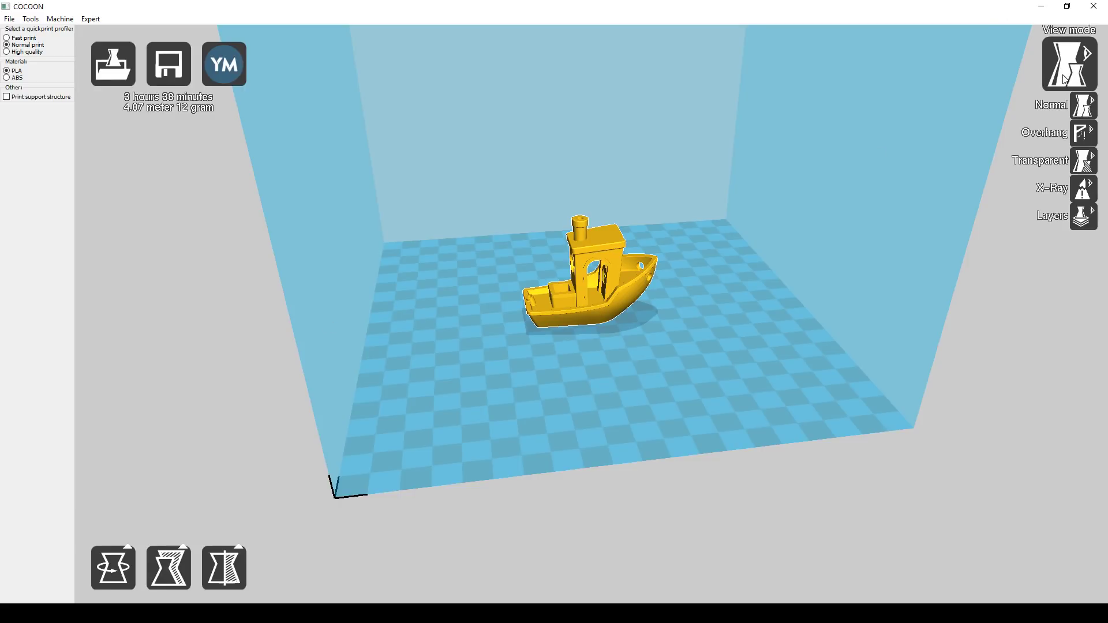
pyautogui.click(1085, 220)
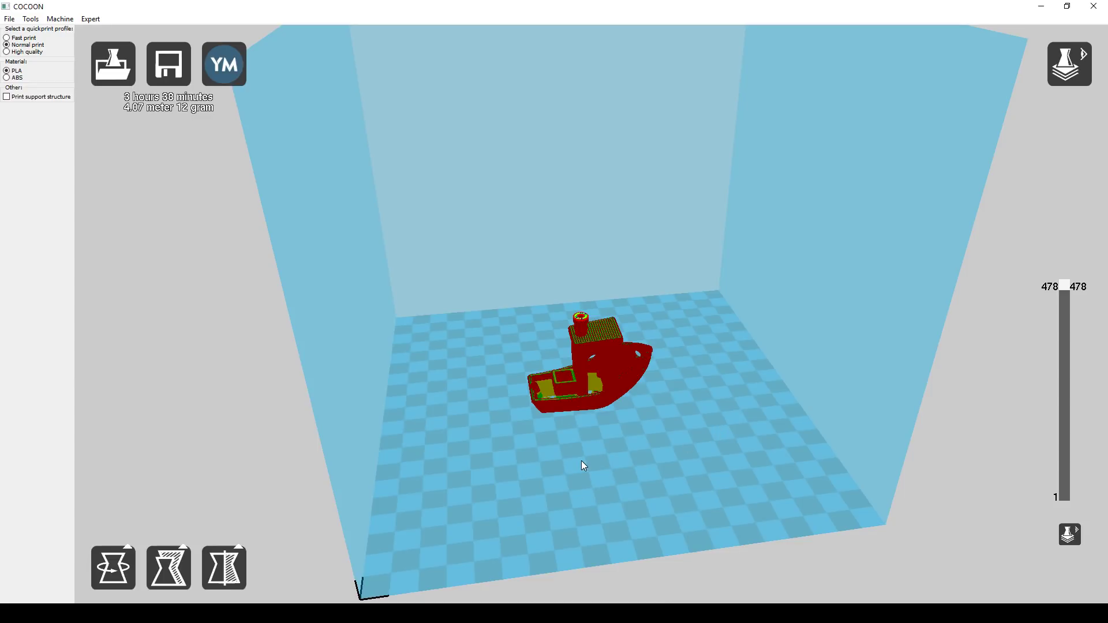
# Examine the sliced boat up close, stepping through its layers from the top one down to the base and back up
pyautogui.scroll(8, 587, 434)
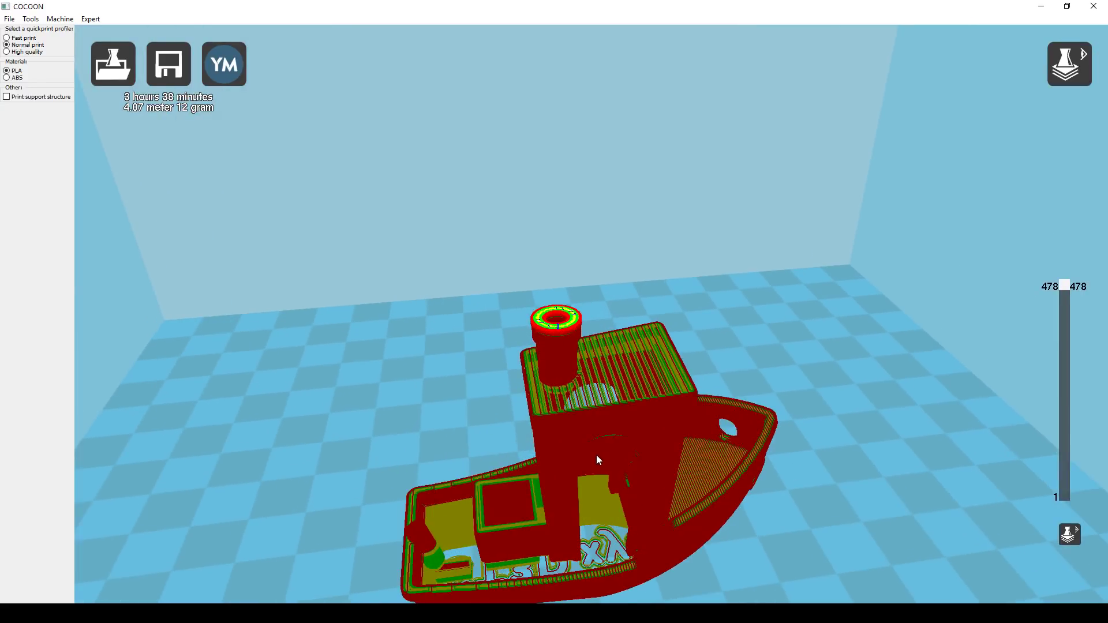
pyautogui.scroll(3, 597, 455)
pyautogui.moveTo(597, 450); pyautogui.dragTo(590, 500, button='right')
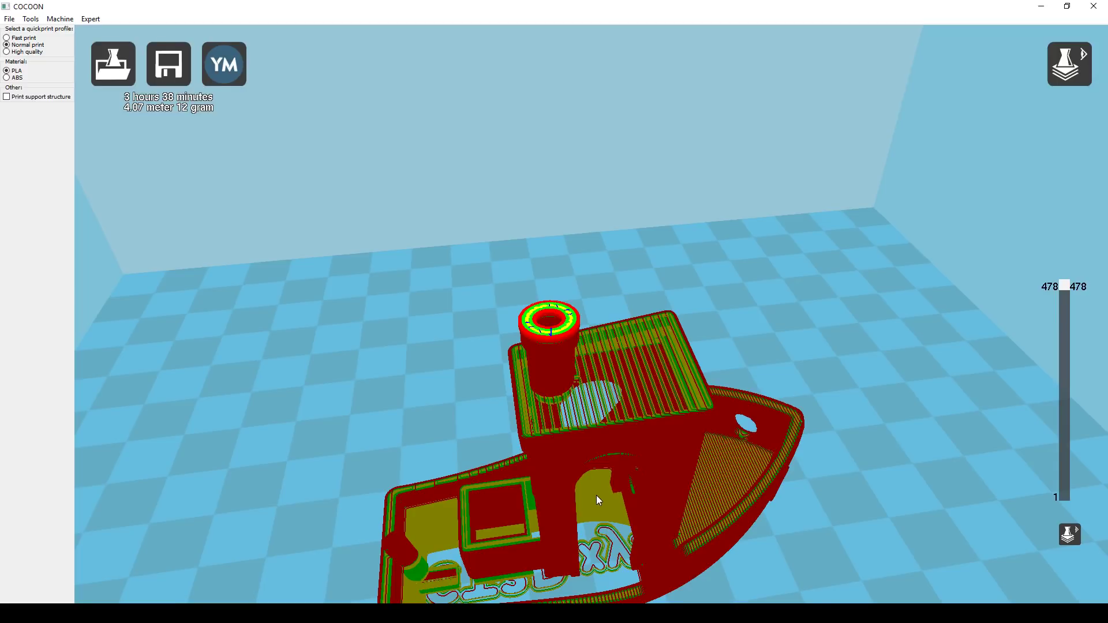
pyautogui.scroll(2, 597, 494)
pyautogui.moveTo(596, 495); pyautogui.dragTo(623, 527, button='right')
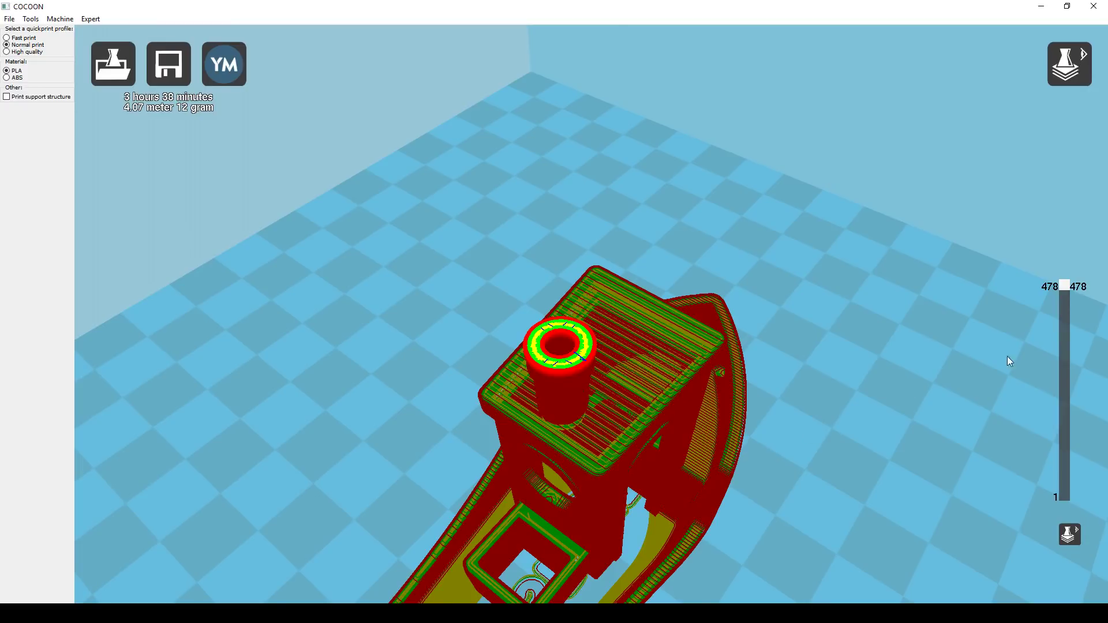
pyautogui.moveTo(1069, 288); pyautogui.dragTo(1075, 498)
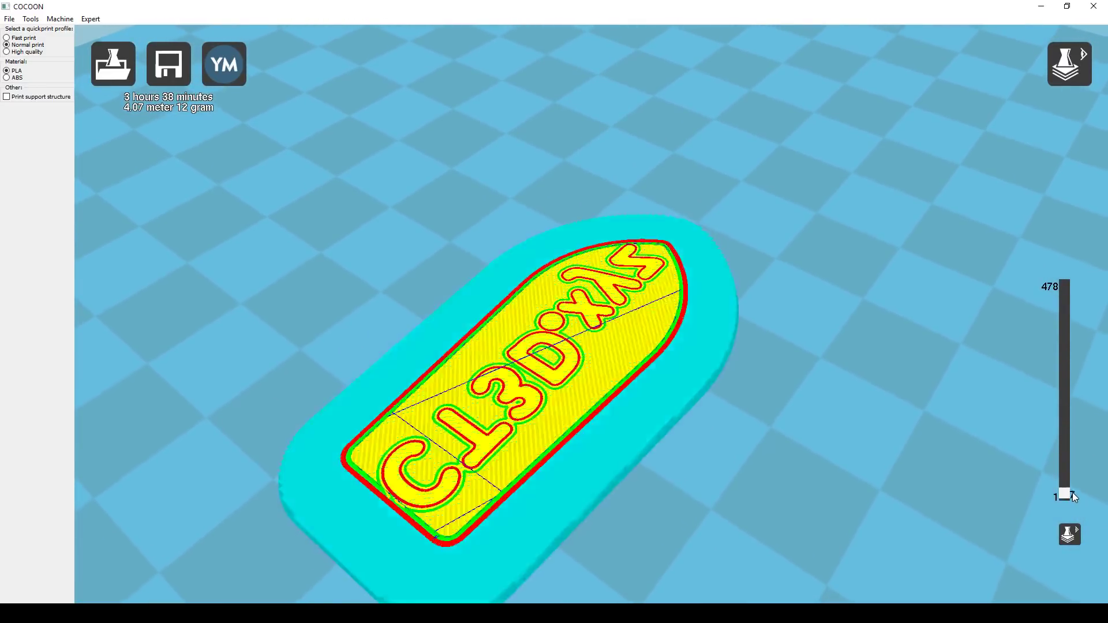
pyautogui.moveTo(1073, 493); pyautogui.dragTo(1074, 270)
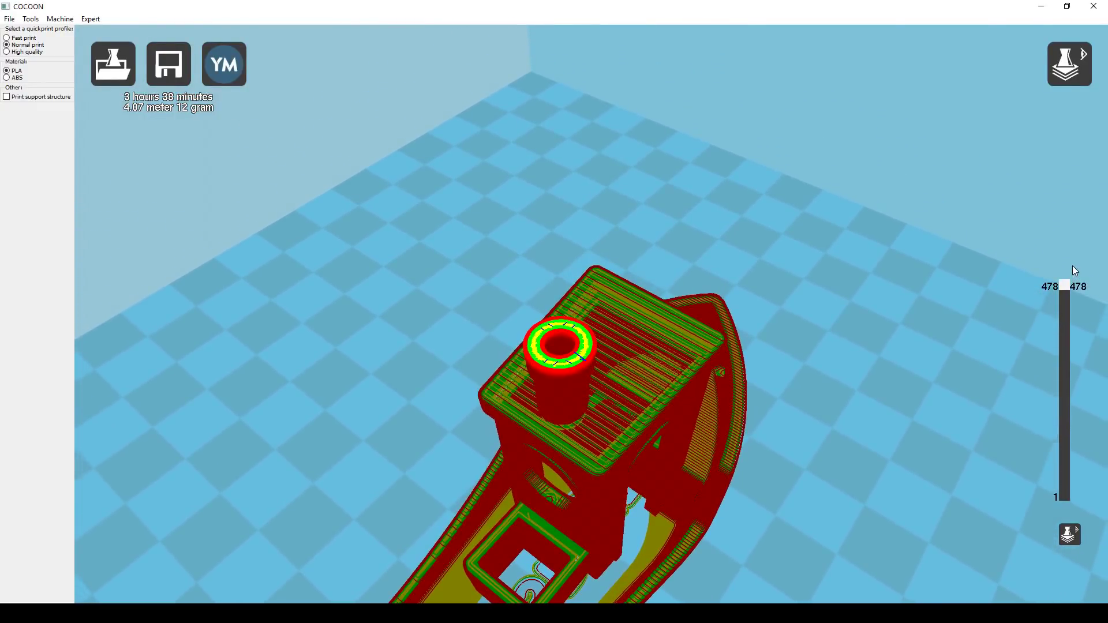
# Choose the Fast print quickprint profile and inspect the resliced boat from a lower angle
pyautogui.click(6, 37)
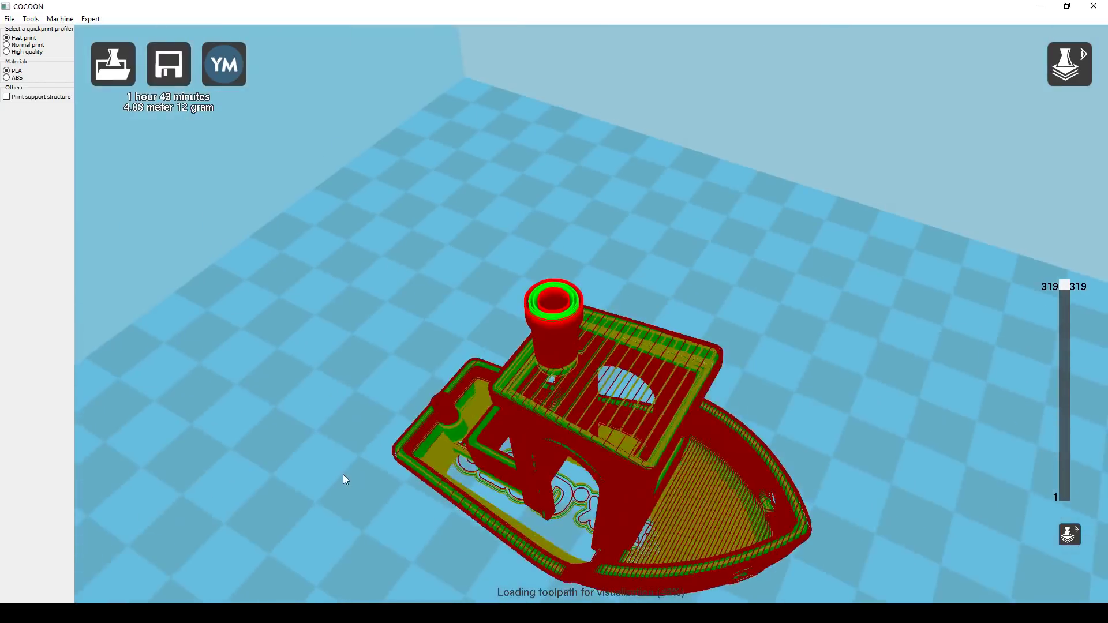
pyautogui.moveTo(343, 474); pyautogui.dragTo(758, 446, button='right')
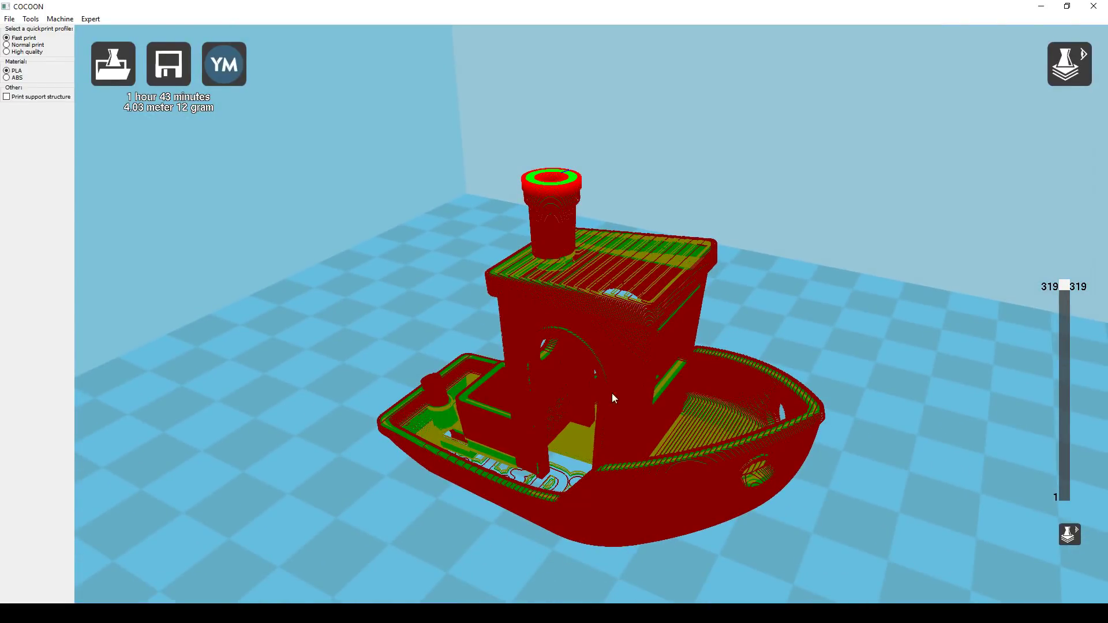
# Switch from quickprint to full settings, copying the quickprint settings into them
pyautogui.click(91, 21)
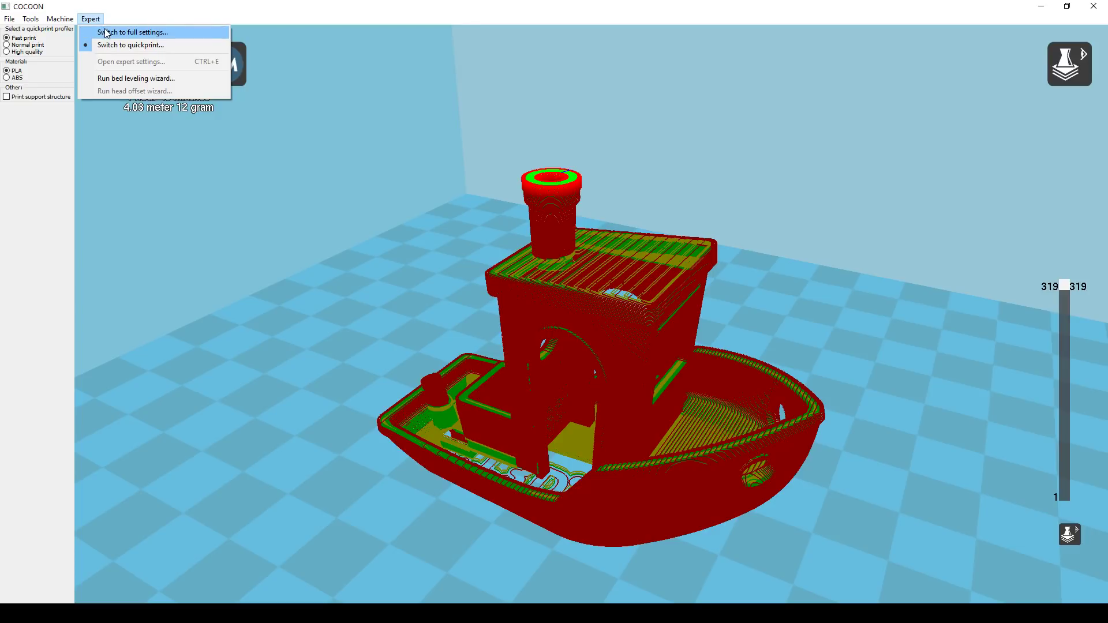
pyautogui.click(106, 33)
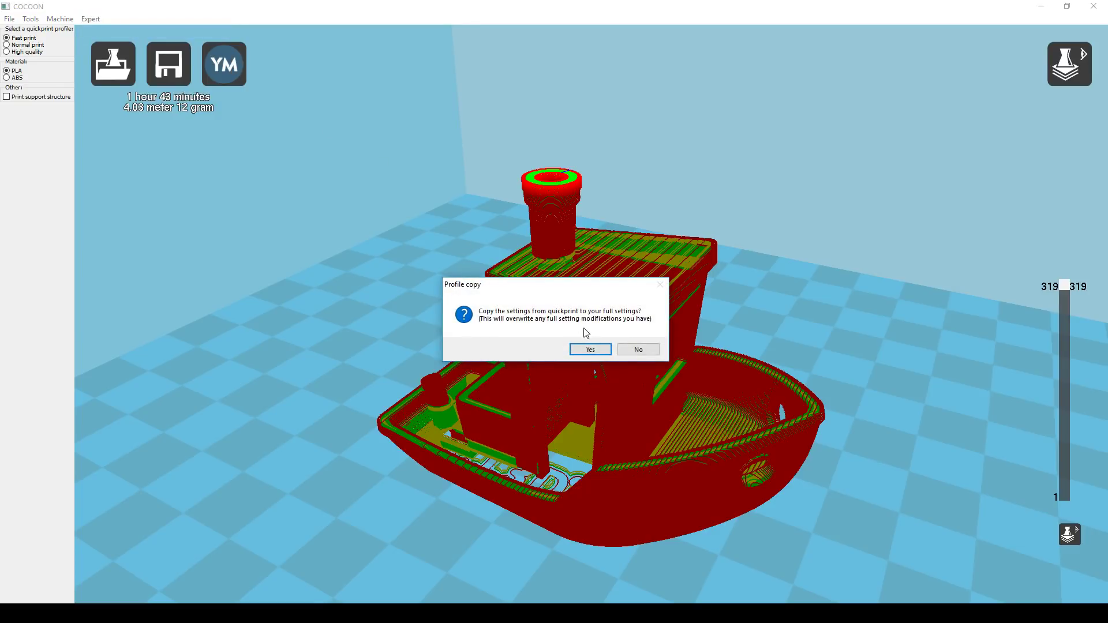
pyautogui.click(589, 350)
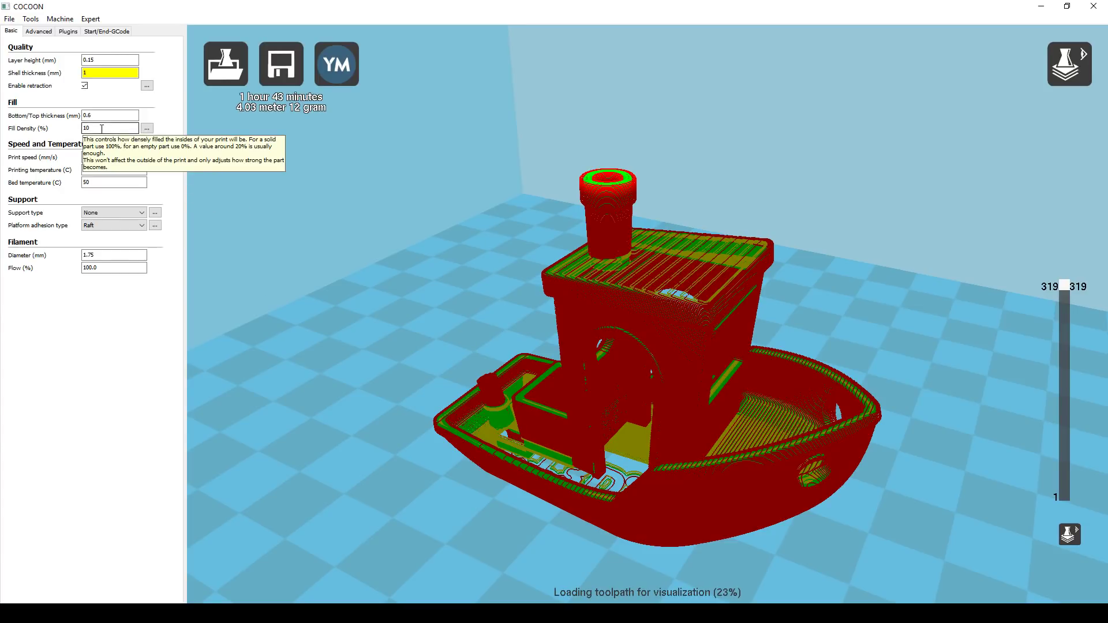
# Lower the layer preview to layer 28 and set the fill density to 50%
pyautogui.moveTo(1060, 283); pyautogui.dragTo(1065, 478)
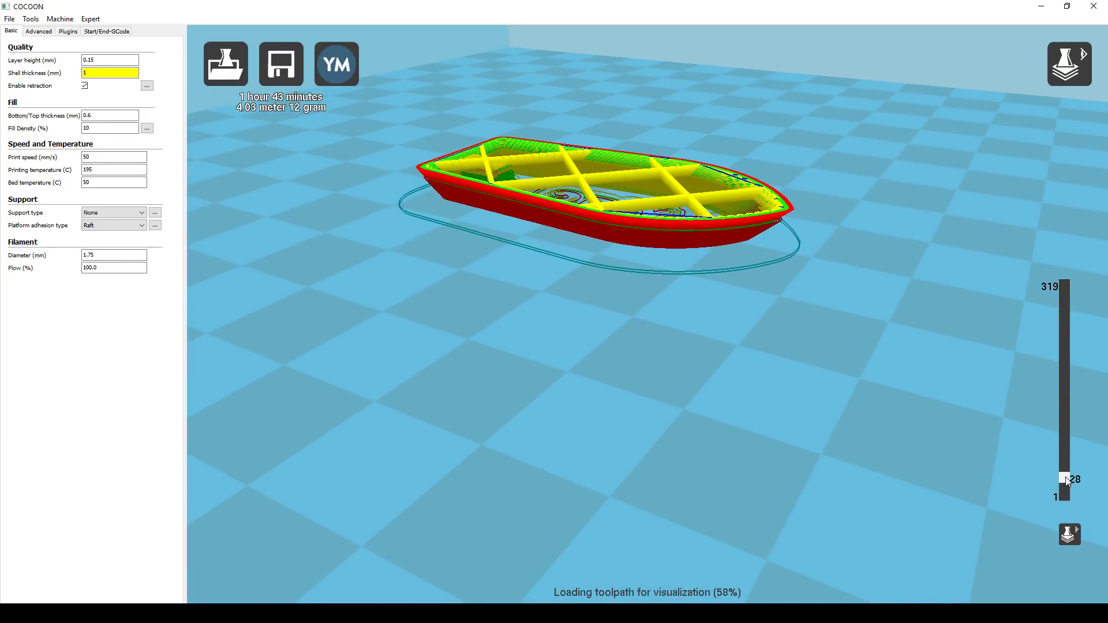
pyautogui.doubleClick(83, 129)
pyautogui.write('50')
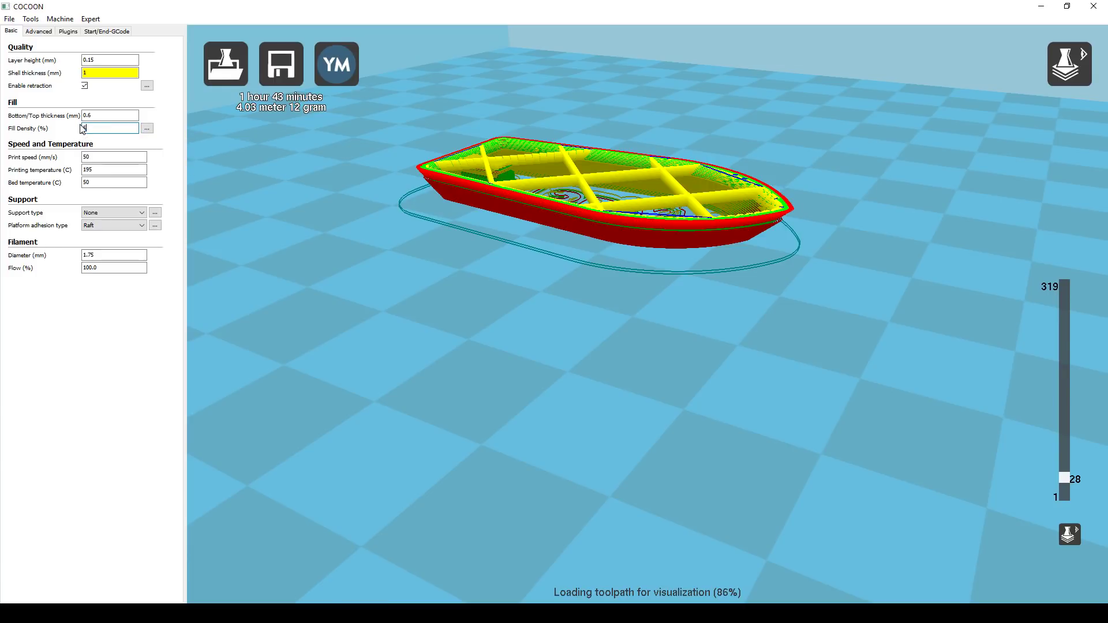
pyautogui.press('Tab')
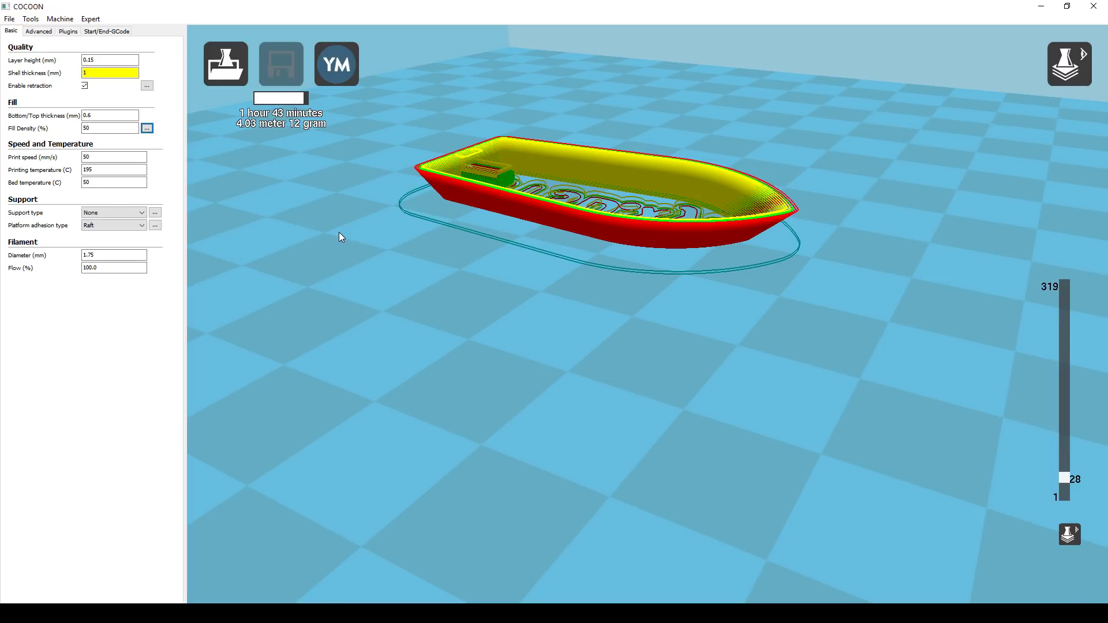
# Examine the hull's infill pattern up close from above, and set the fill density back to 10%
pyautogui.scroll(2, 598, 182)
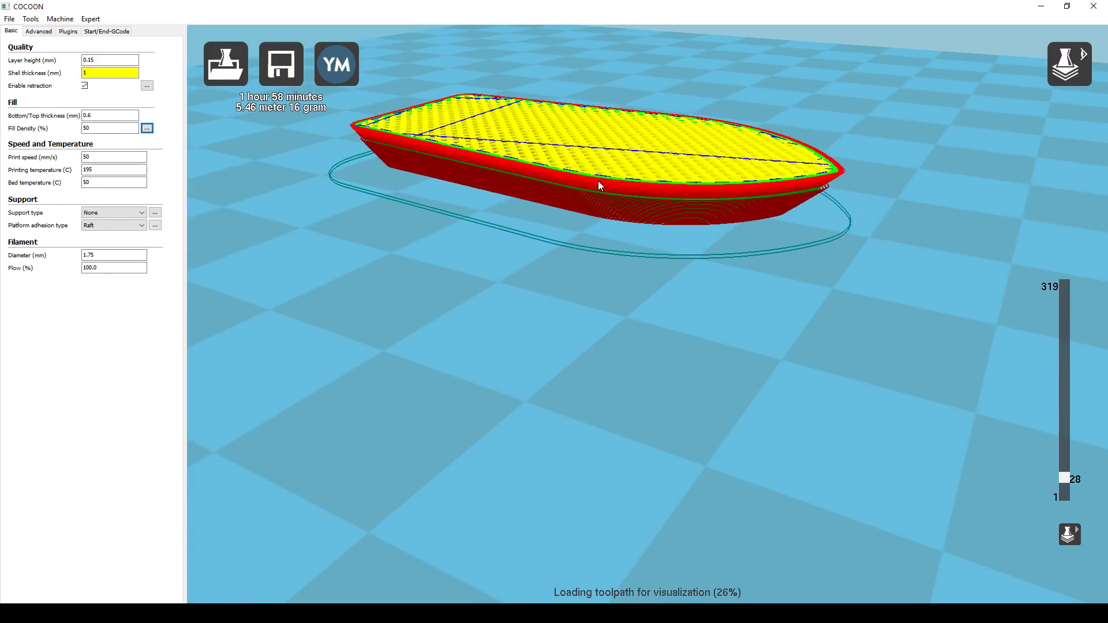
pyautogui.scroll(3, 591, 231)
pyautogui.scroll(-3, 591, 234)
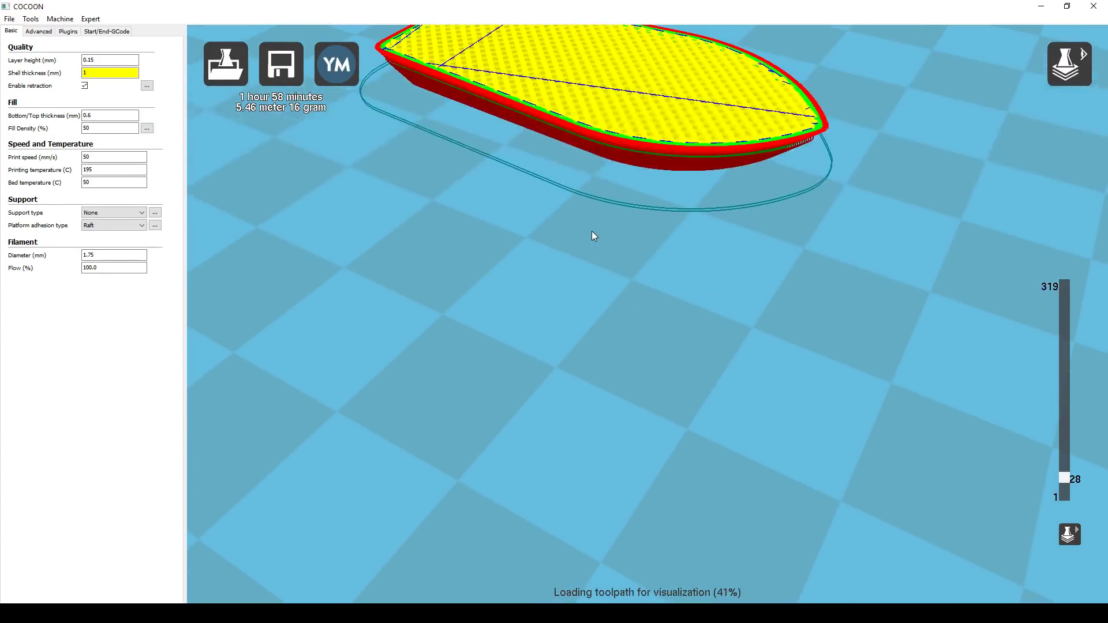
pyautogui.moveTo(600, 211); pyautogui.dragTo(598, 255)
pyautogui.scroll(3, 594, 258)
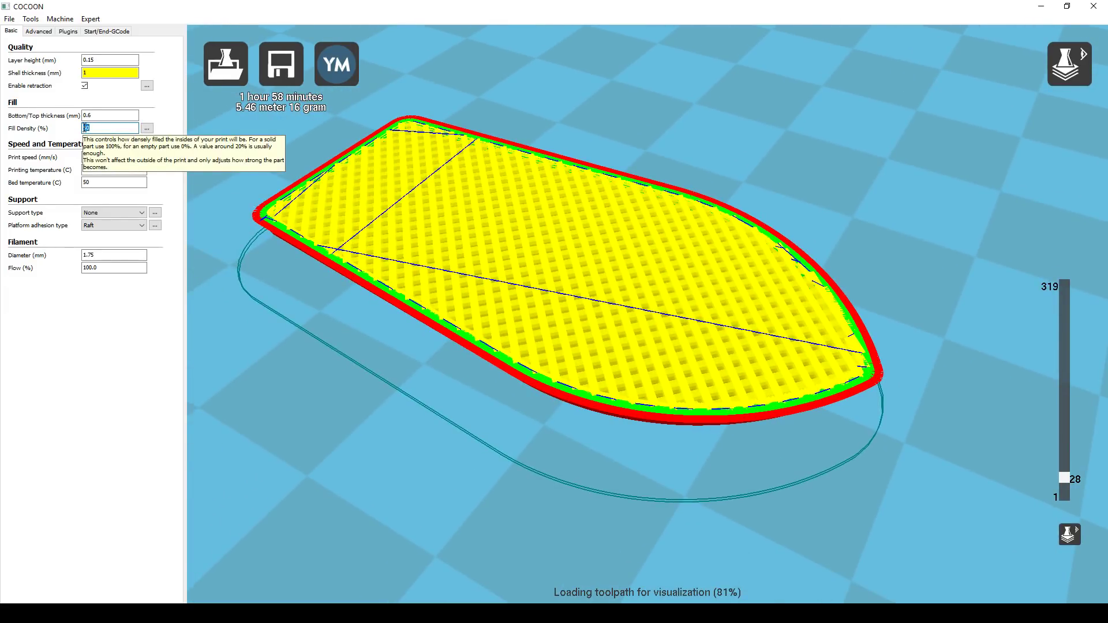
pyautogui.press('Tab')
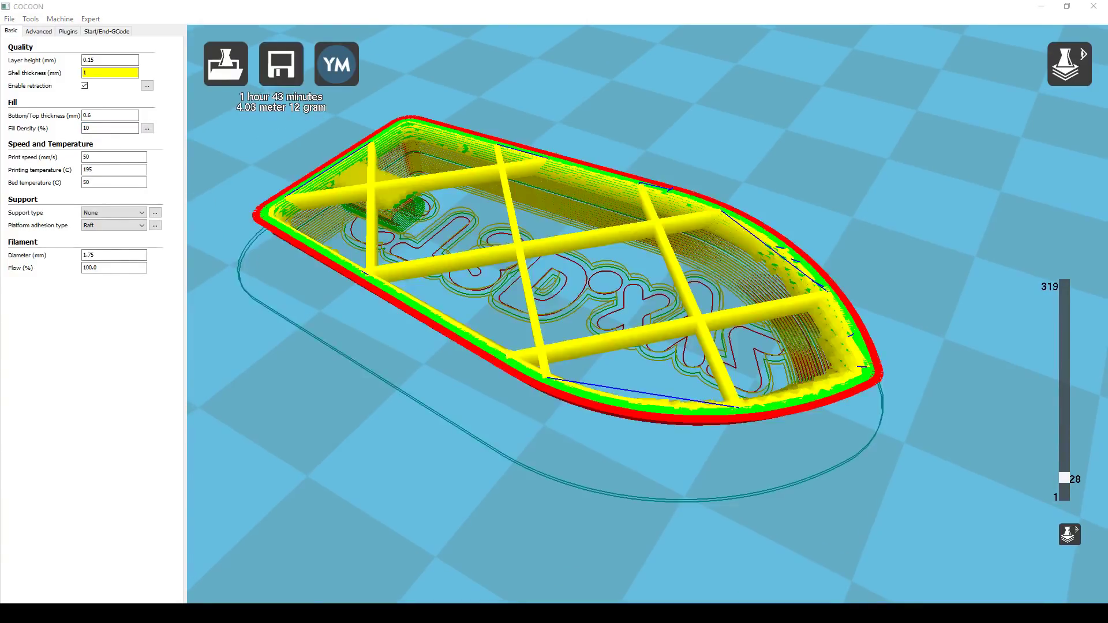
# Set the print speed to 60 mm/s and the printing temperature to 210 C
pyautogui.click(83, 157)
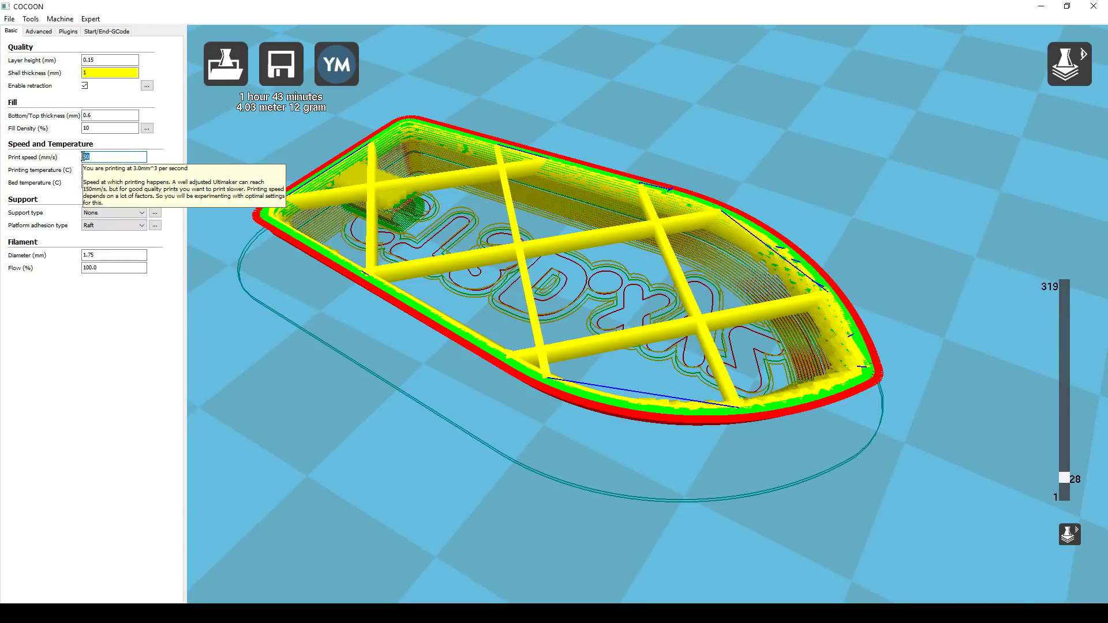
pyautogui.write('60')
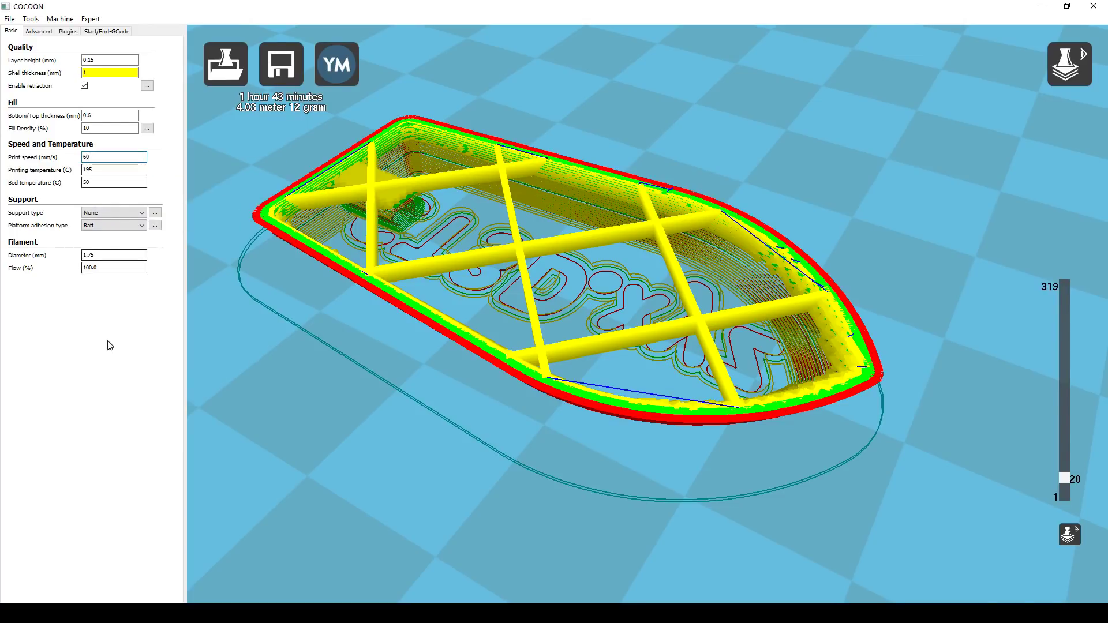
pyautogui.click(103, 168)
pyautogui.write('2')
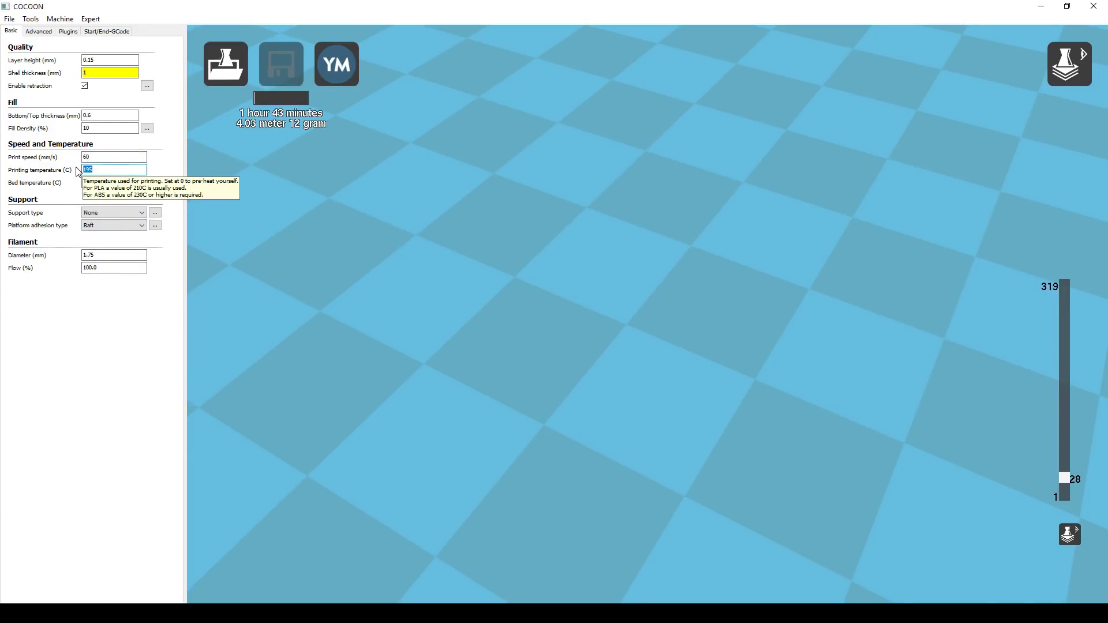
pyautogui.write('10')
pyautogui.press('Tab')
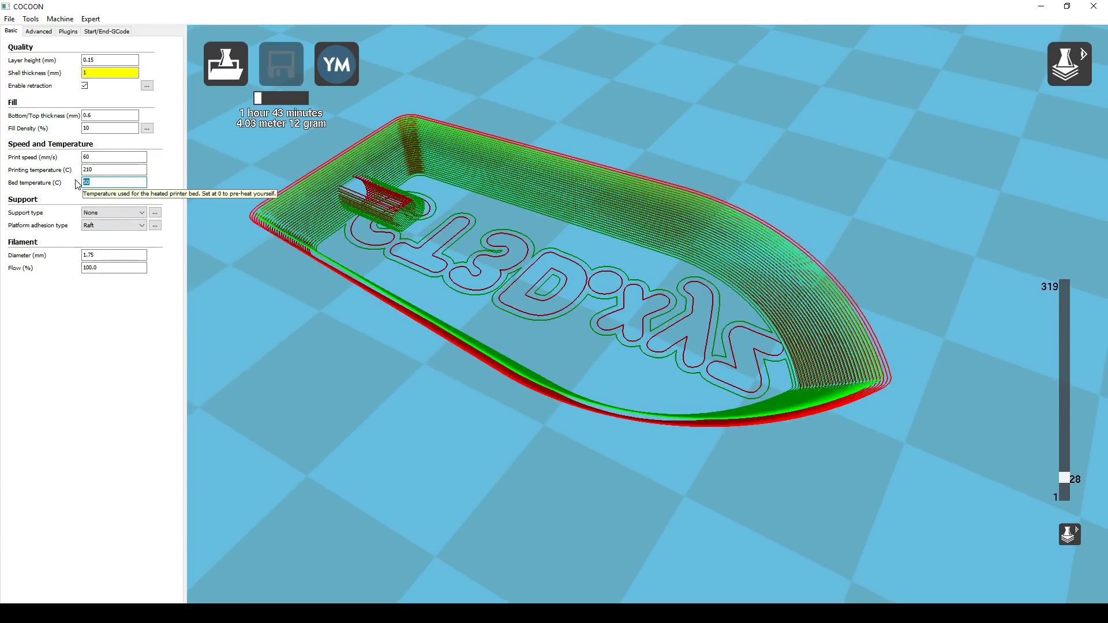
# Set the bed temperature to 60 C and the platform adhesion type to None
pyautogui.write('6')
pyautogui.press('Tab')
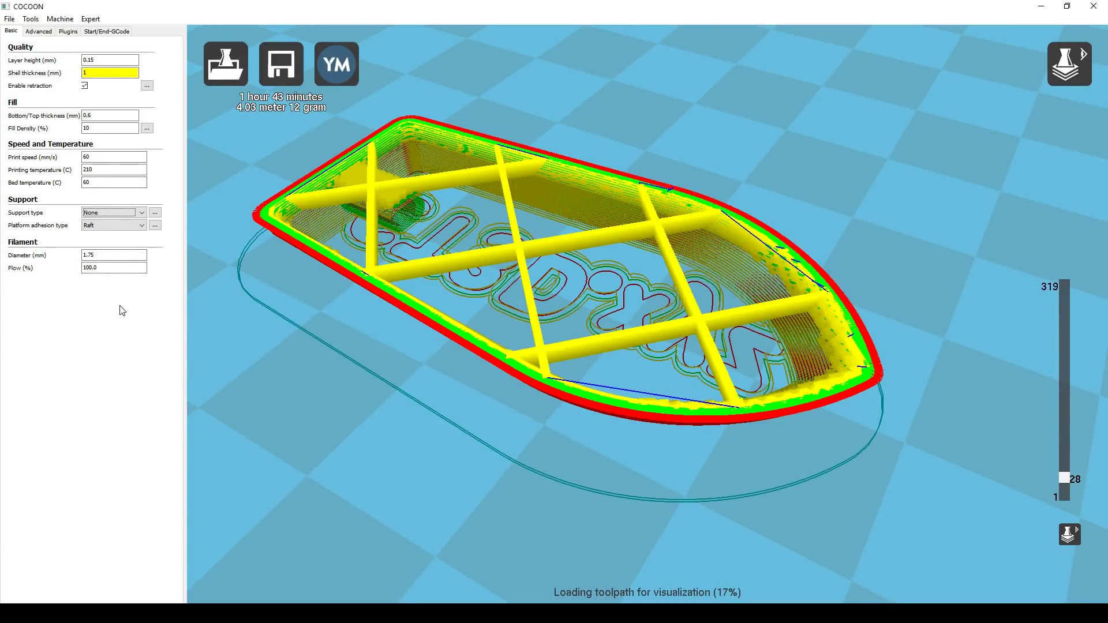
pyautogui.click(142, 225)
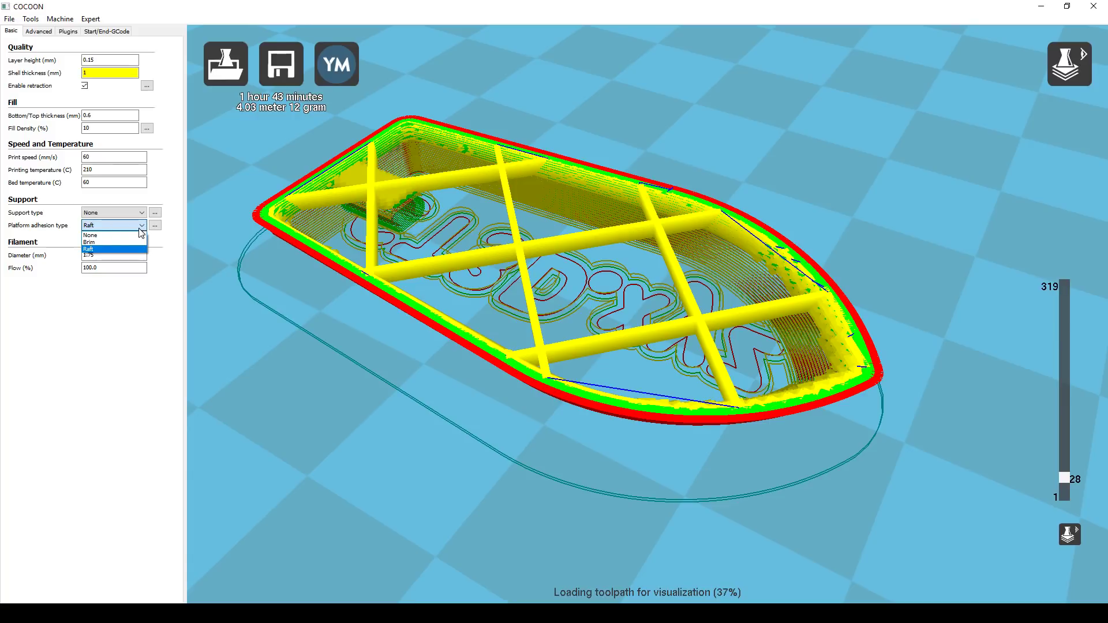
pyautogui.click(136, 235)
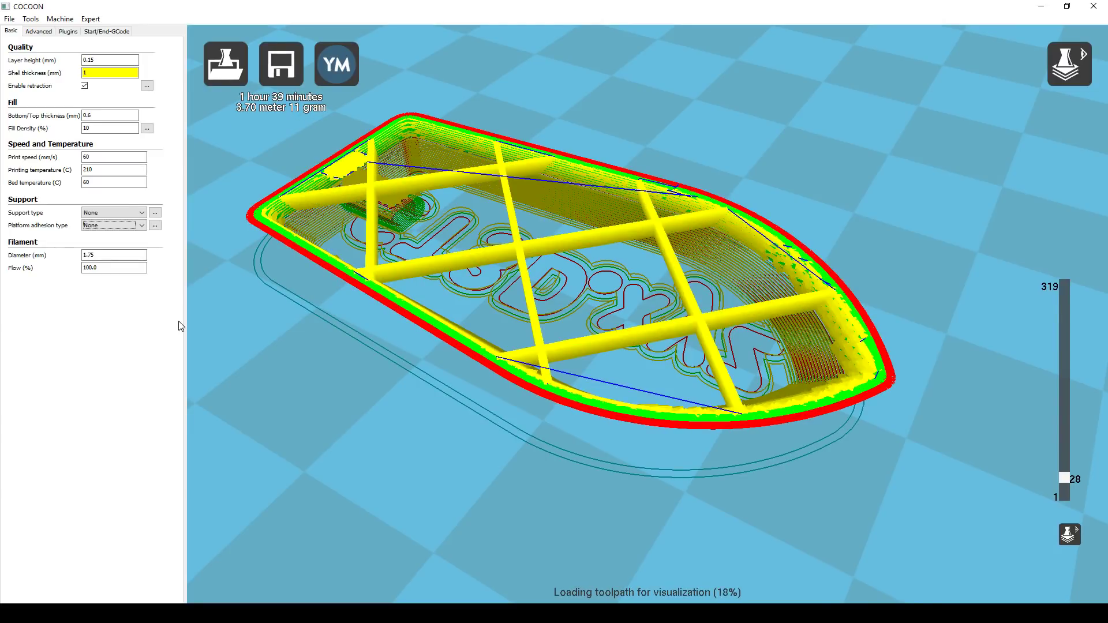
# Set the bottom layer speed to 20 mm/s in the advanced print settings
pyautogui.click(39, 31)
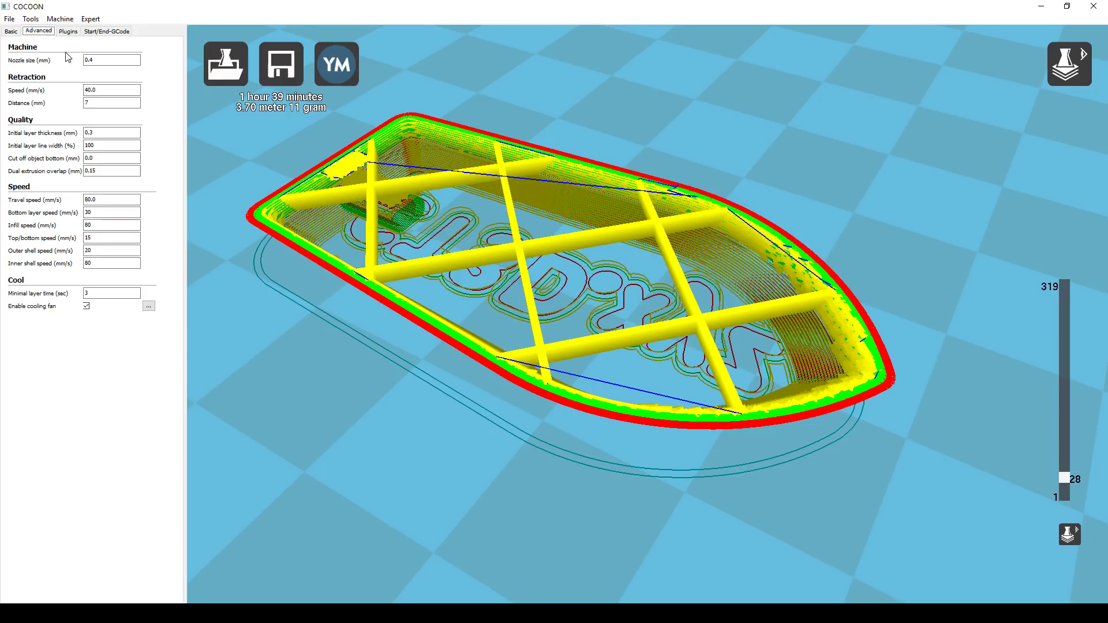
pyautogui.moveTo(114, 59)
pyautogui.moveTo(130, 92)
pyautogui.doubleClick(95, 213)
pyautogui.write('20')
pyautogui.click(117, 227)
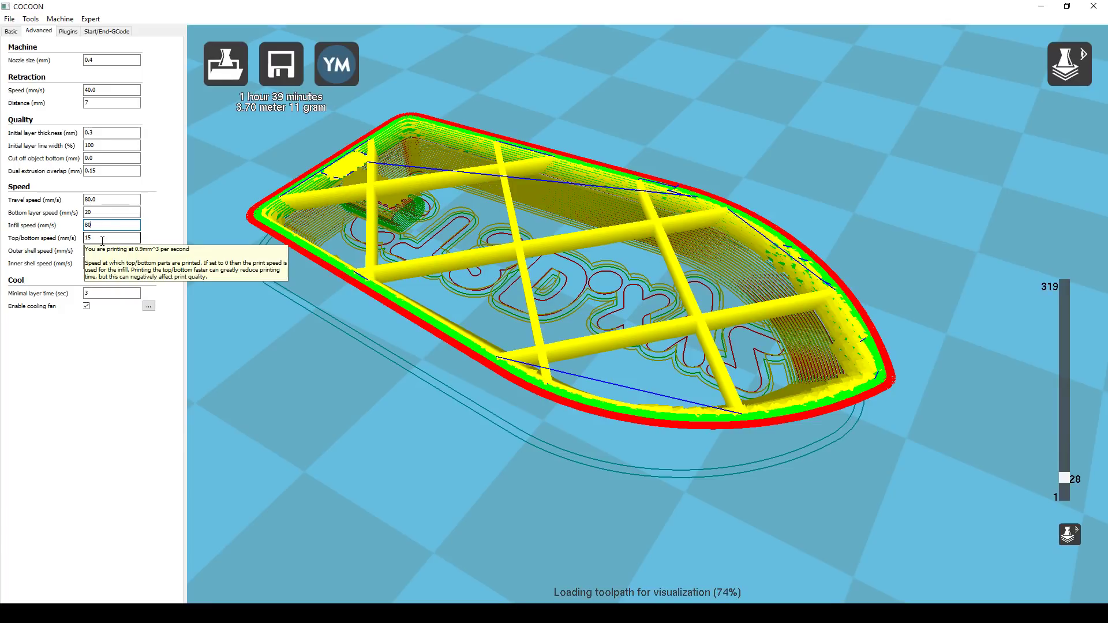
# Set the top/bottom speed to 30 mm/s and the inner shell speed to 60 mm/s
pyautogui.press('Tab')
pyautogui.write('30')
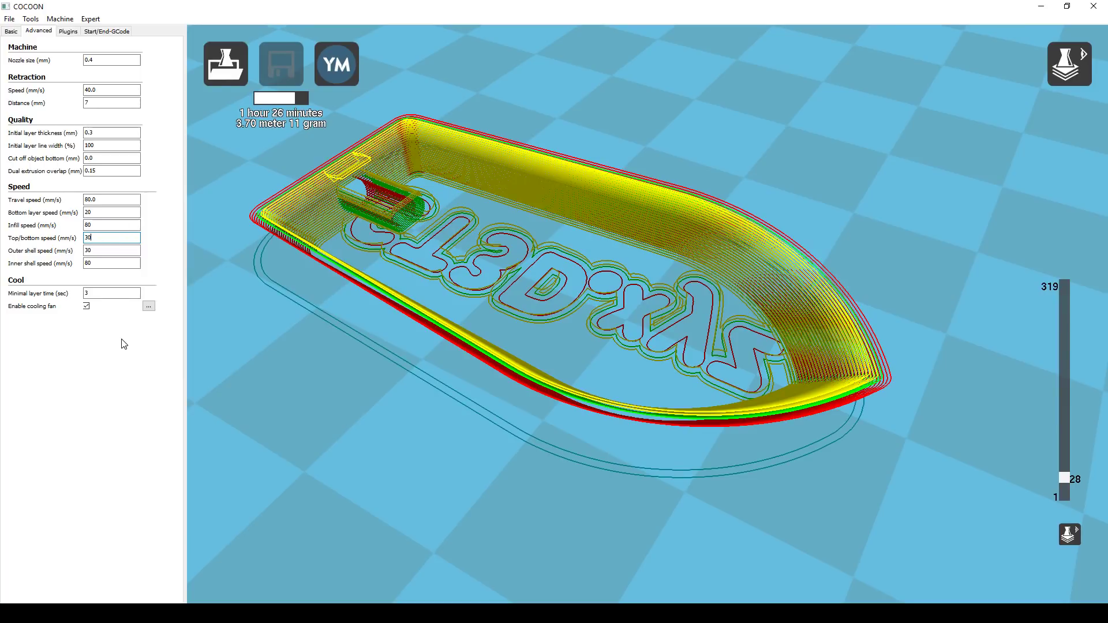
pyautogui.press('Tab')
pyautogui.press('Tab')
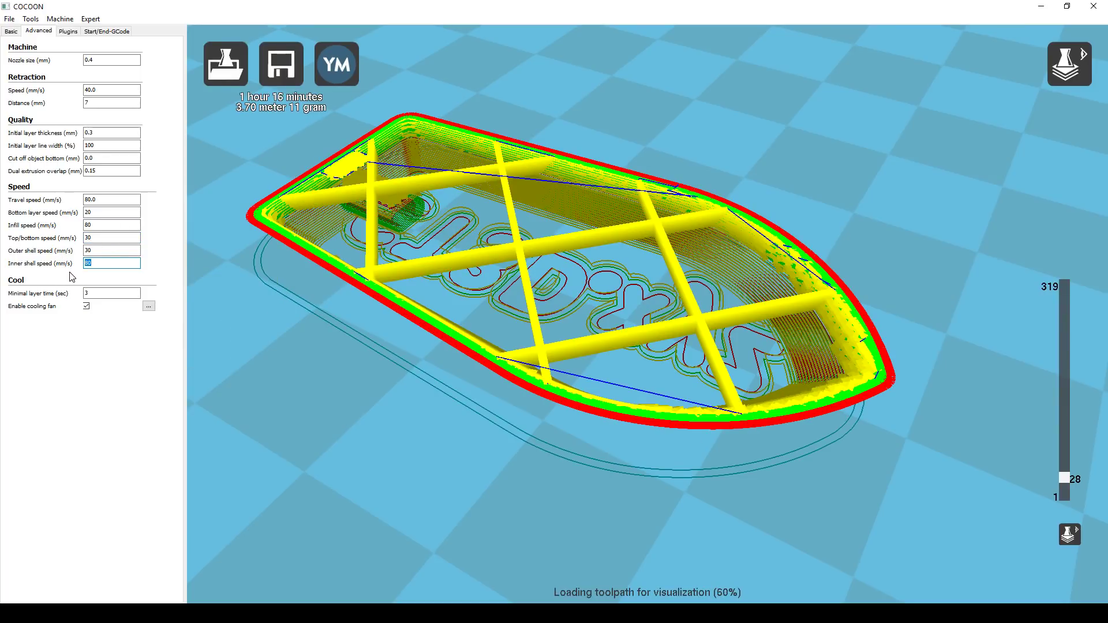
pyautogui.write('60')
pyautogui.click(101, 212)
# Raise the layer preview to the top layer, 319, and look over the whole sliced boat
pyautogui.moveTo(1065, 479); pyautogui.dragTo(1065, 283)
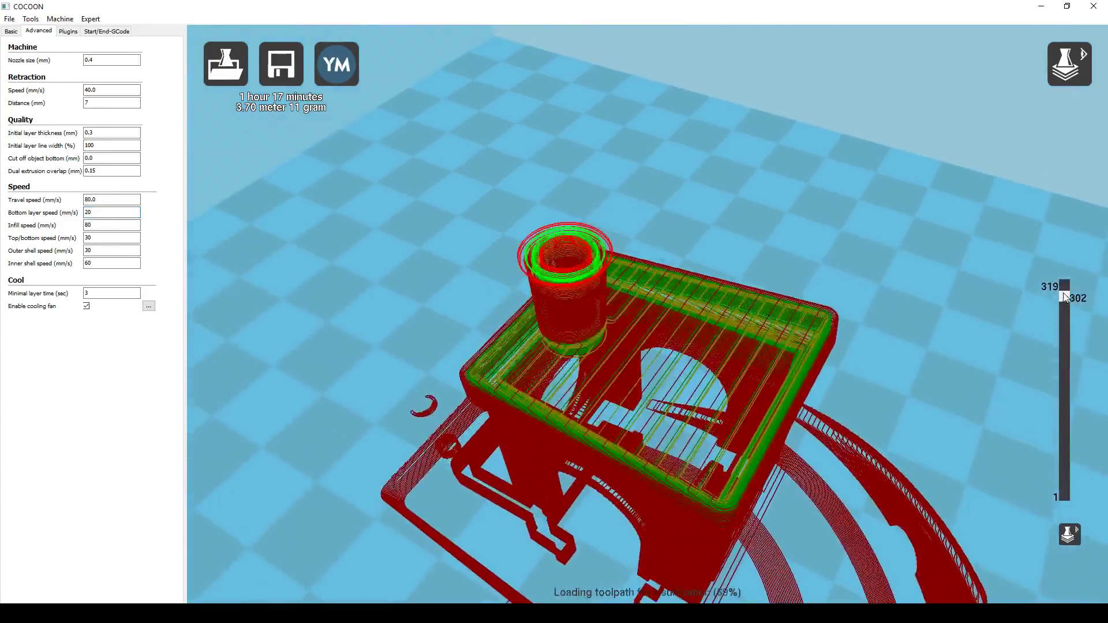
pyautogui.moveTo(867, 382); pyautogui.dragTo(865, 430, button='right')
pyautogui.scroll(-3, 823, 362)
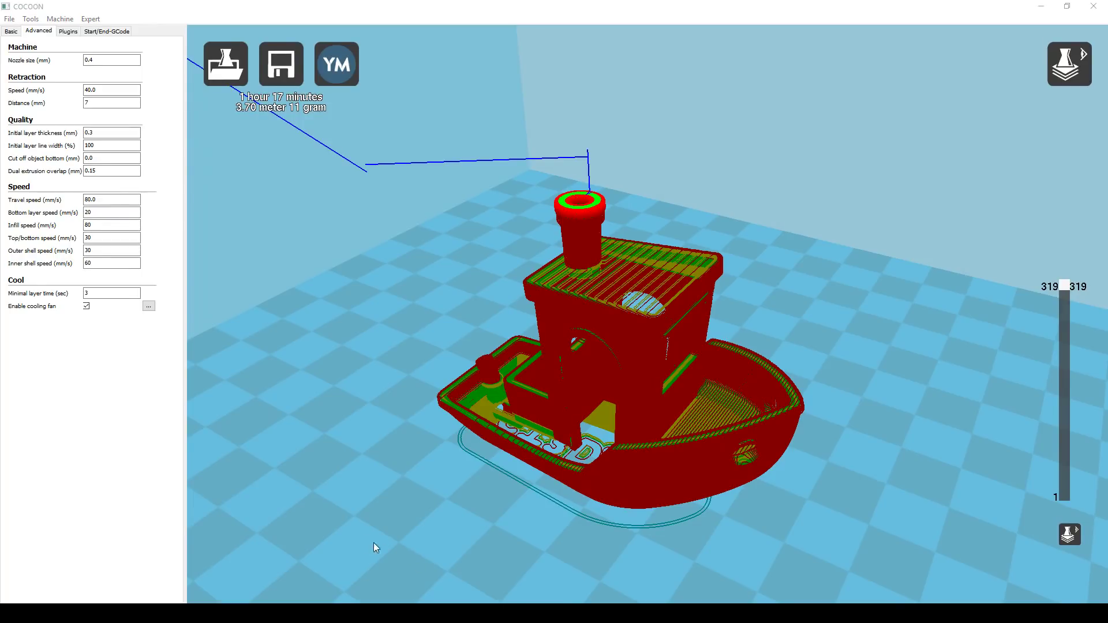
# Switch the model to the Overhang view mode and inspect the boat's underside for overhanging areas
pyautogui.click(1070, 63)
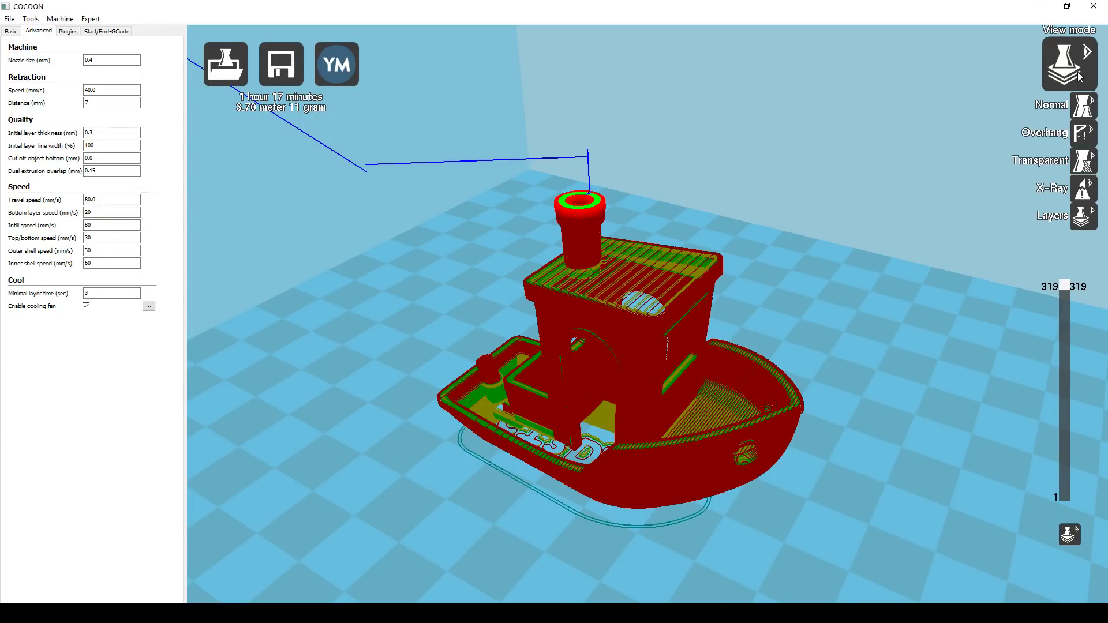
pyautogui.click(1079, 131)
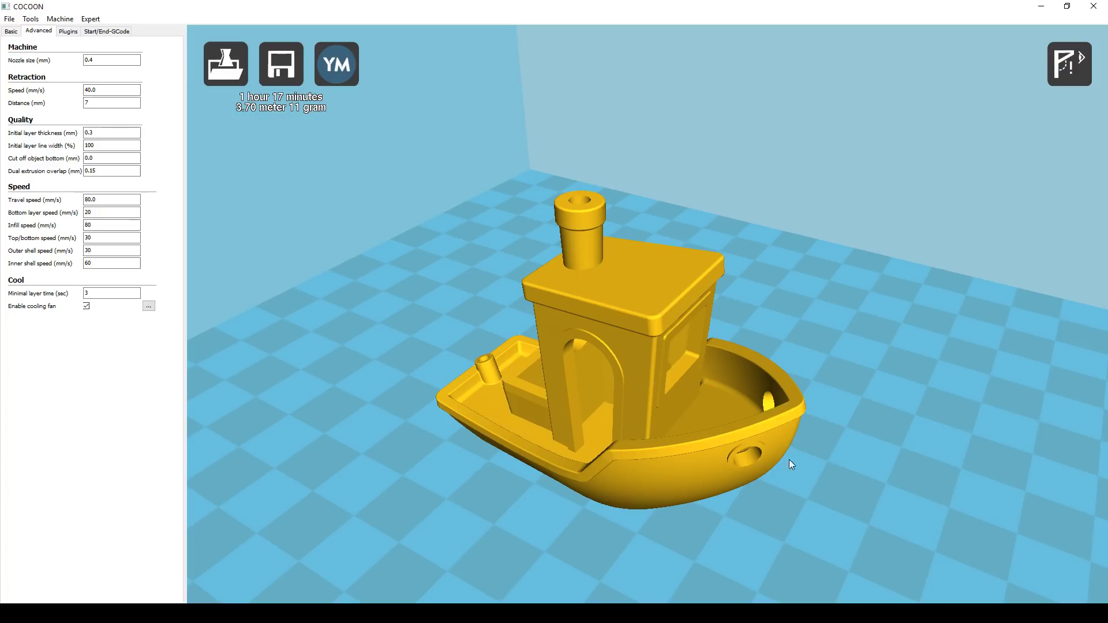
pyautogui.moveTo(702, 520); pyautogui.dragTo(689, 380, button='right')
pyautogui.scroll(-5, 706, 529)
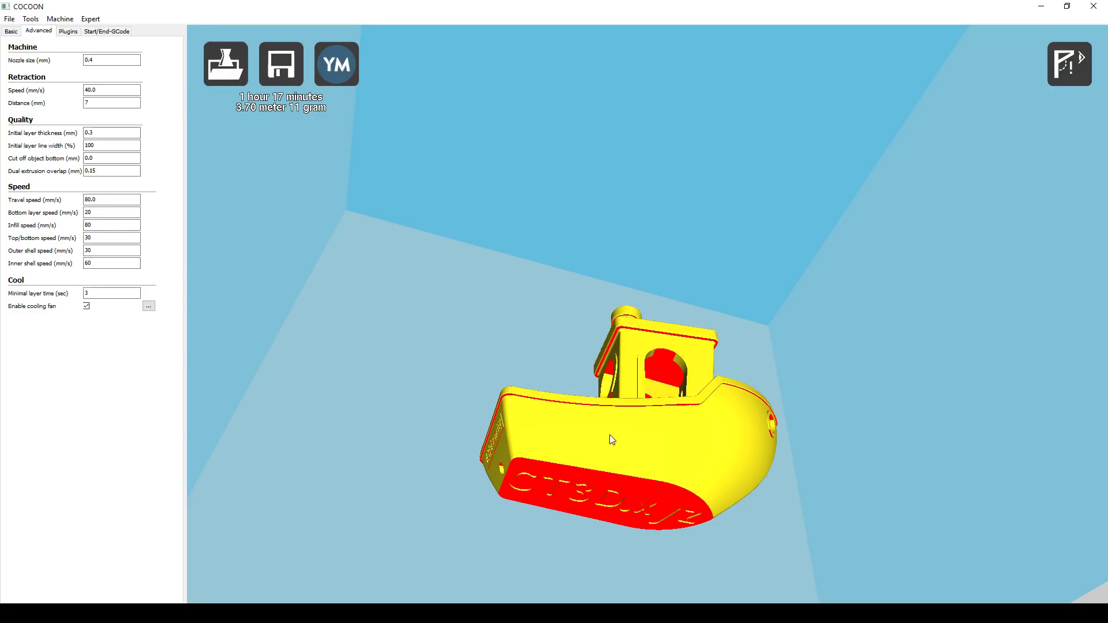
pyautogui.moveTo(688, 446); pyautogui.dragTo(663, 479, button='right')
# Set the support type to Touching buildplate in the basic print settings
pyautogui.click(11, 31)
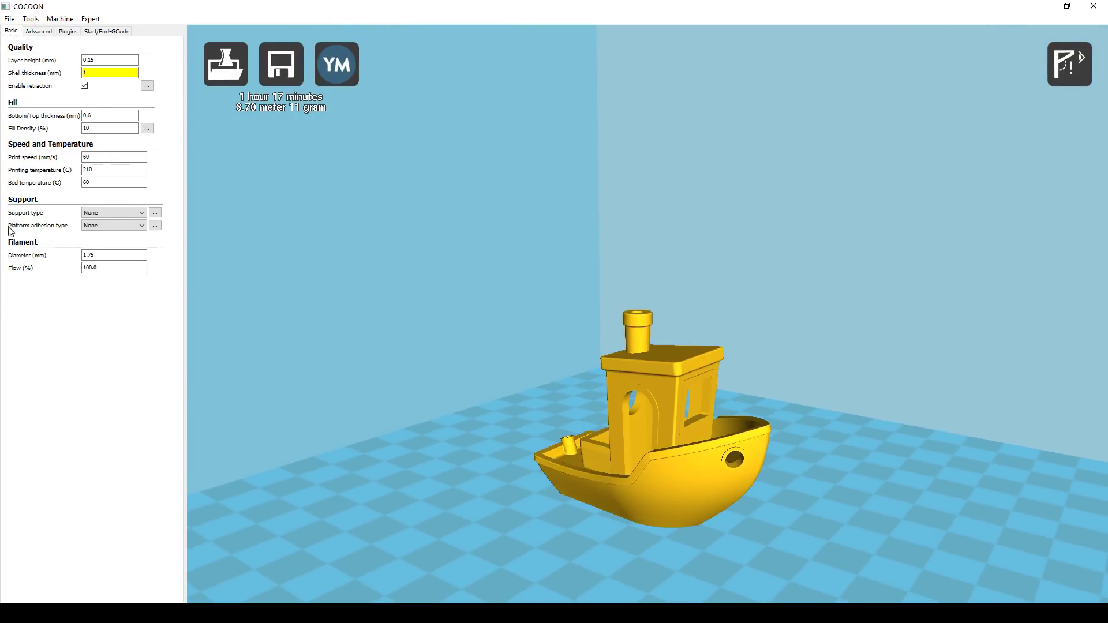
pyautogui.click(144, 212)
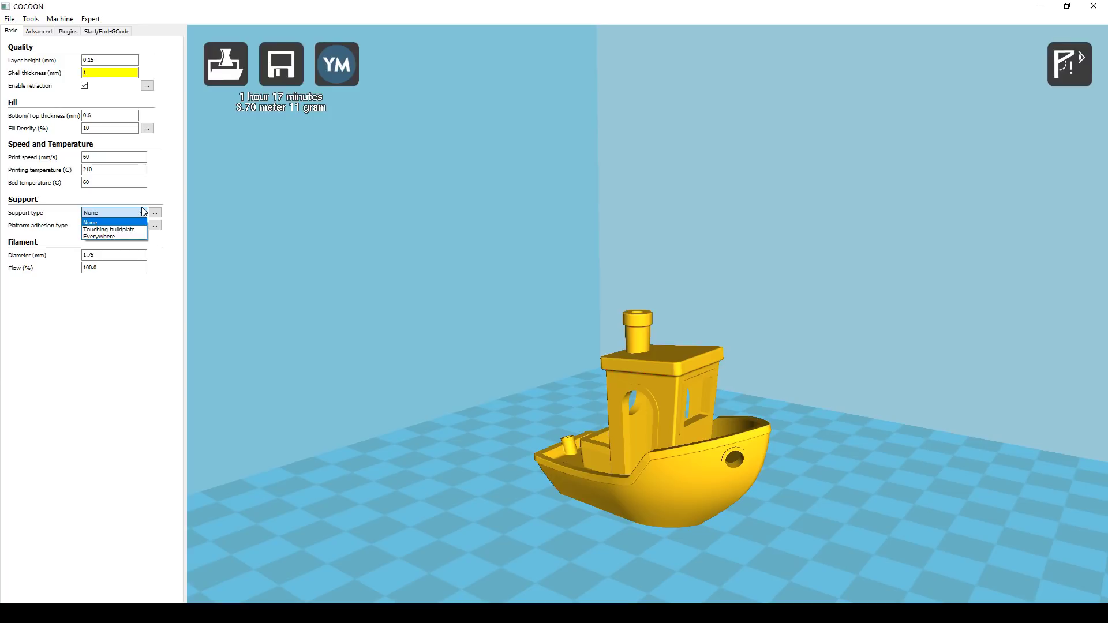
pyautogui.click(130, 230)
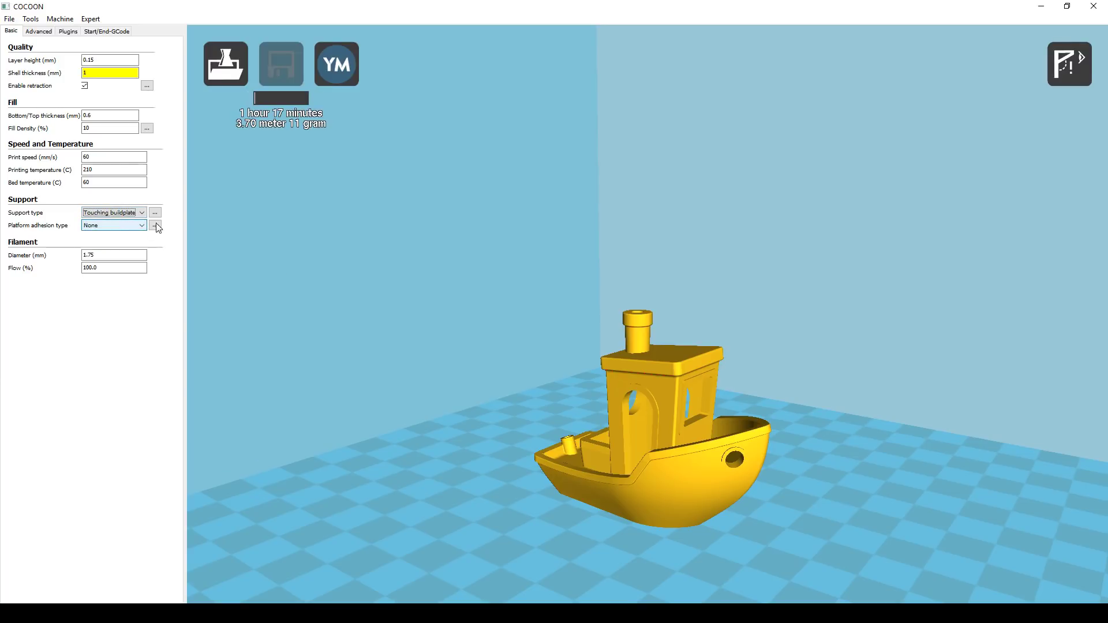
# Set the overhang angle for support to 45 degrees in the expert support settings
pyautogui.click(155, 213)
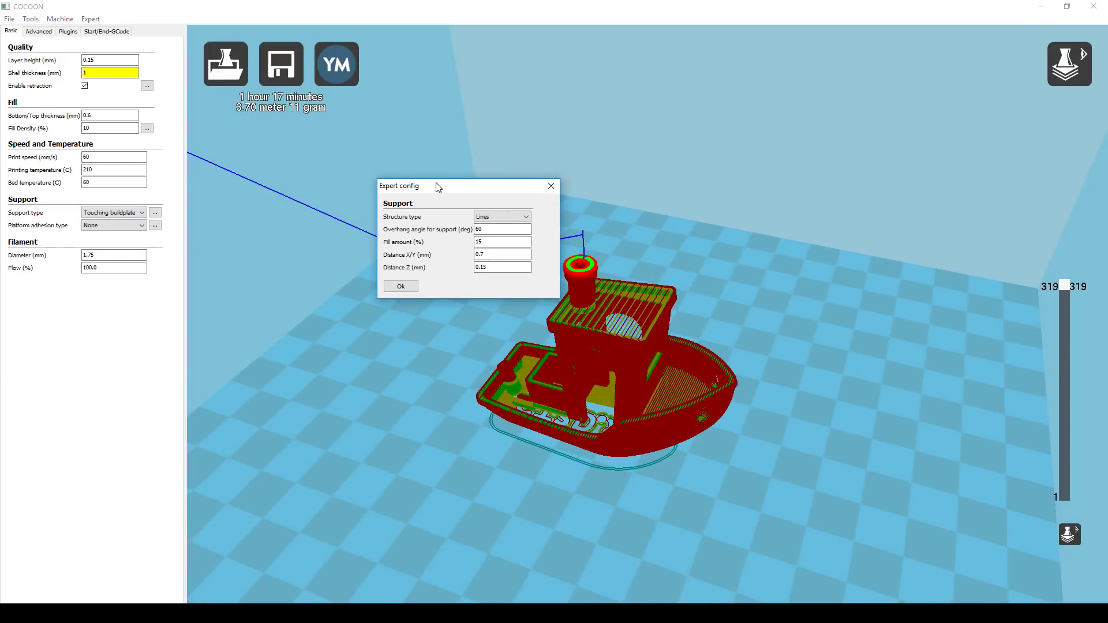
pyautogui.moveTo(437, 186); pyautogui.dragTo(417, 124)
pyautogui.doubleClick(458, 166)
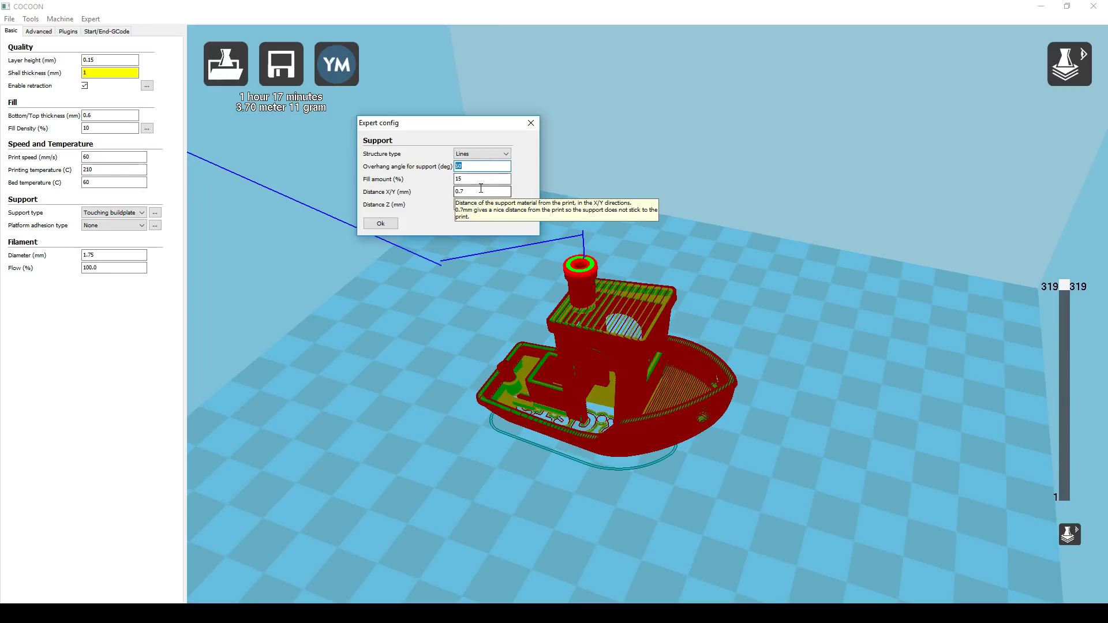
pyautogui.press('Tab')
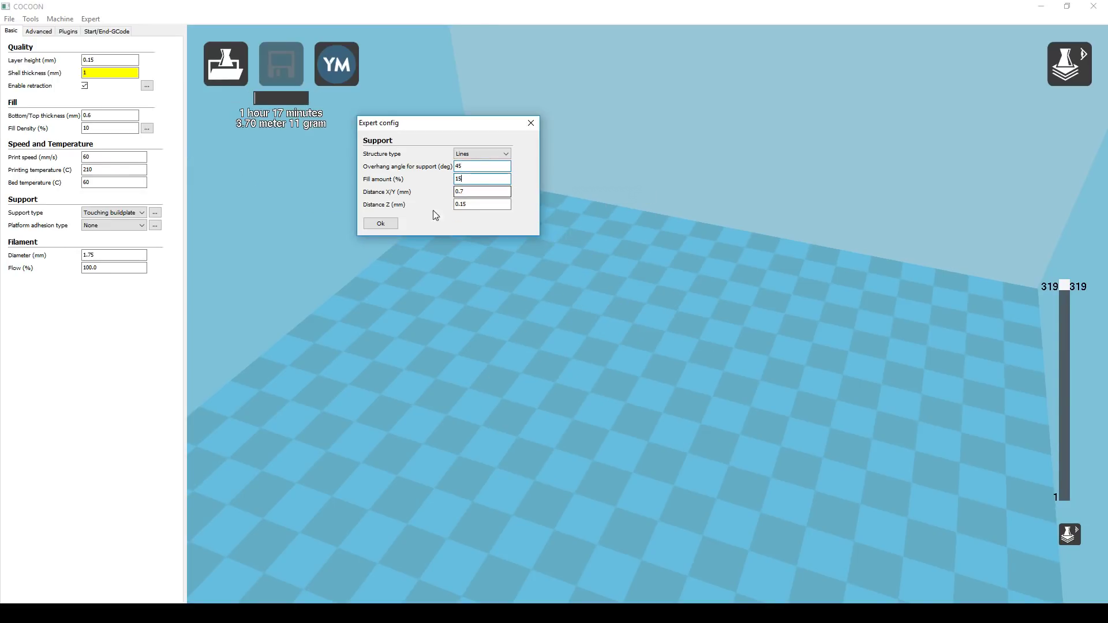
pyautogui.click(387, 222)
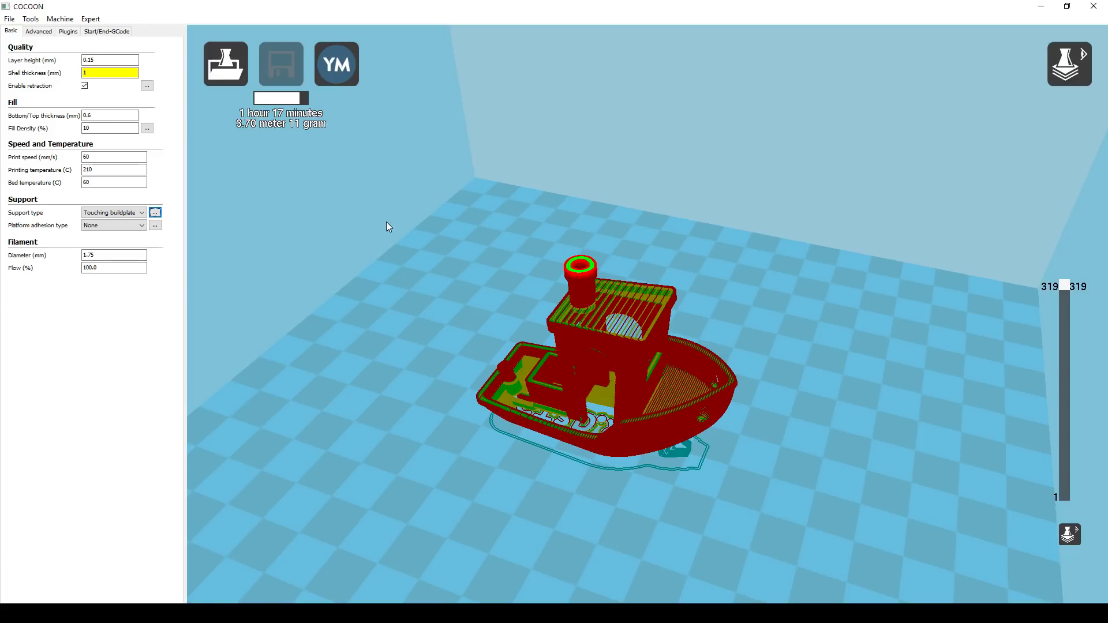
# Examine the area under the boat's bow up close for generated support material
pyautogui.scroll(3, 694, 491)
pyautogui.scroll(2, 698, 532)
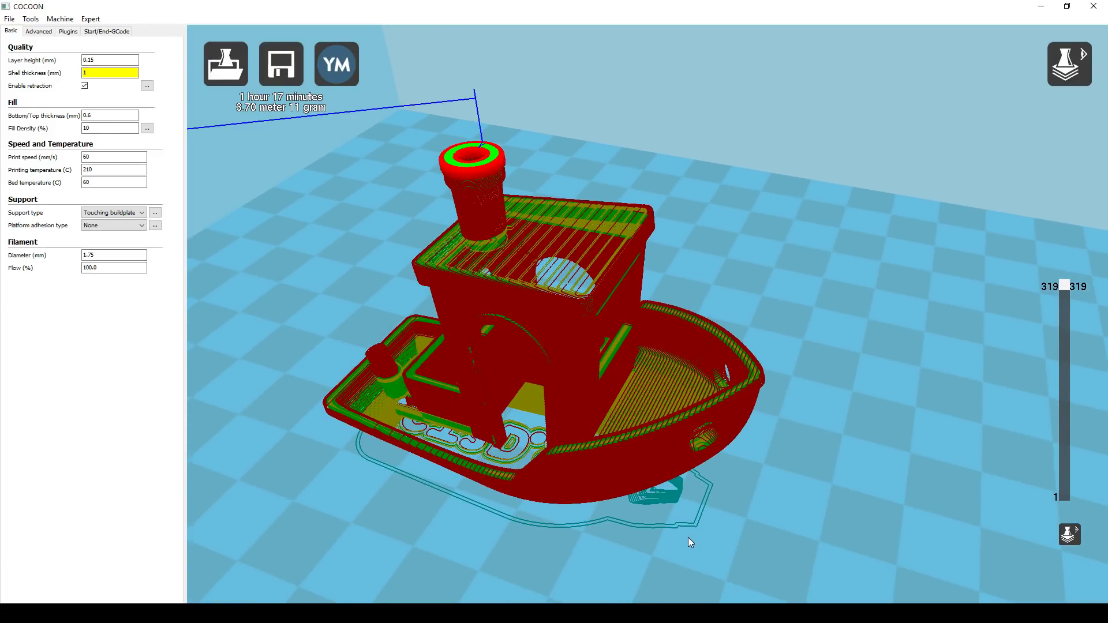
pyautogui.moveTo(688, 538); pyautogui.dragTo(662, 453, button='right')
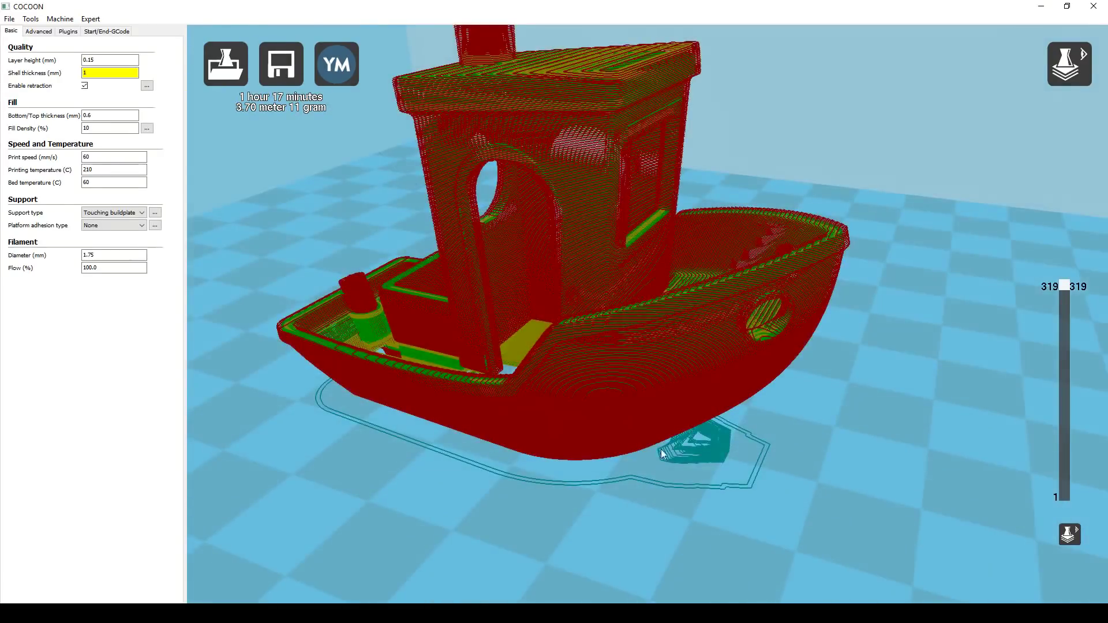
pyautogui.scroll(3, 678, 464)
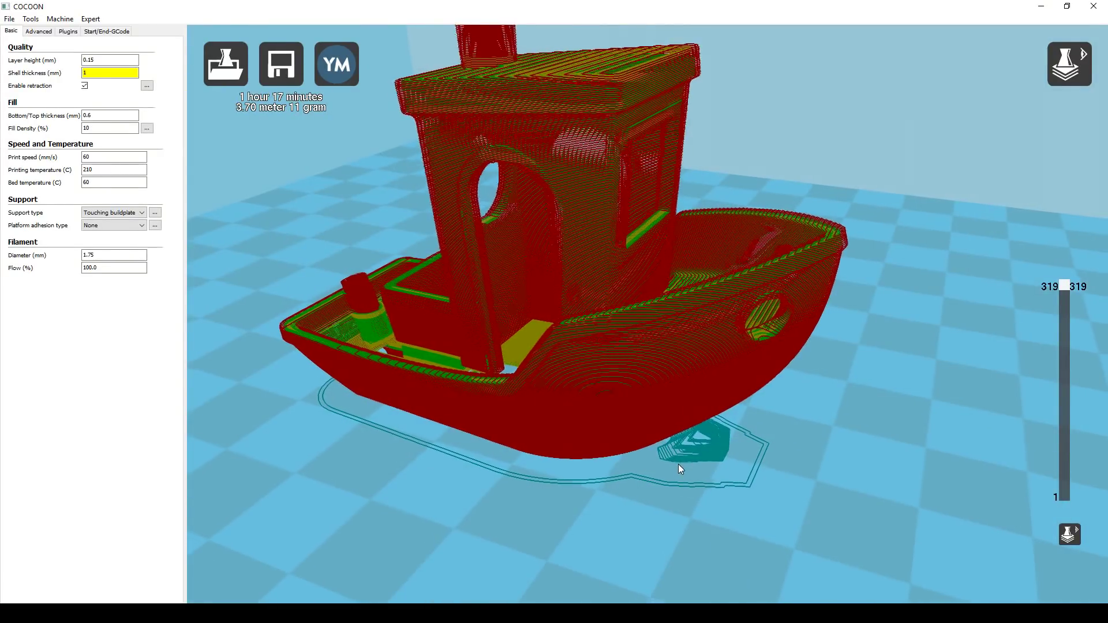
# Review the full expert configuration, including retraction, skirt, cooling, infill, support and raft settings, without changing anything
pyautogui.hotkey('ctrl', 'e')
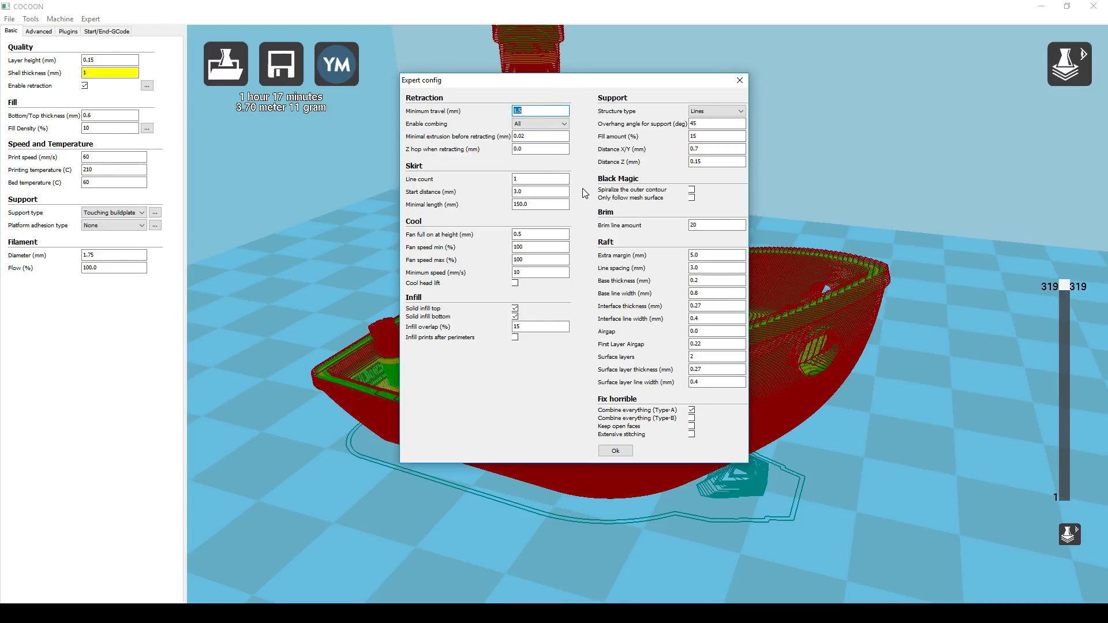
pyautogui.press('Escape')
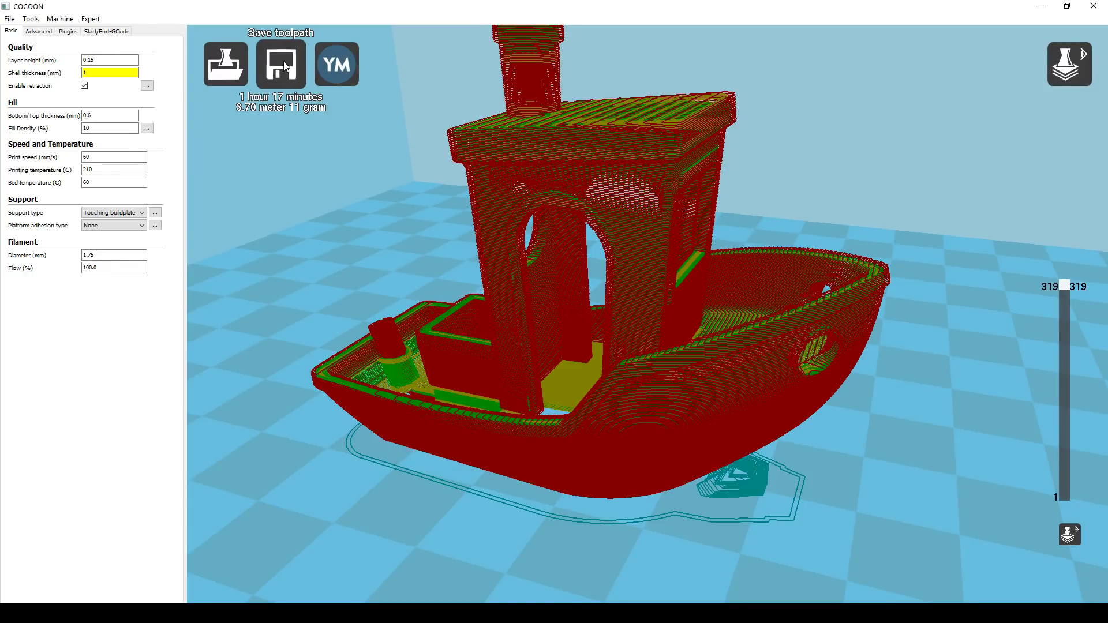